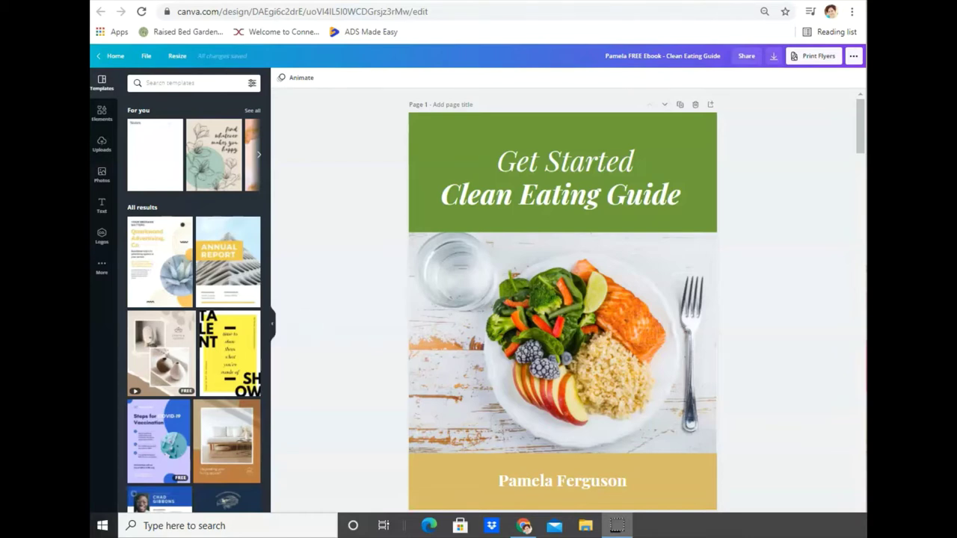
- Launch Snip & Sketch by searching 'snip' in Windows Search
{"action": "left_click", "coordinate": [171, 526]}
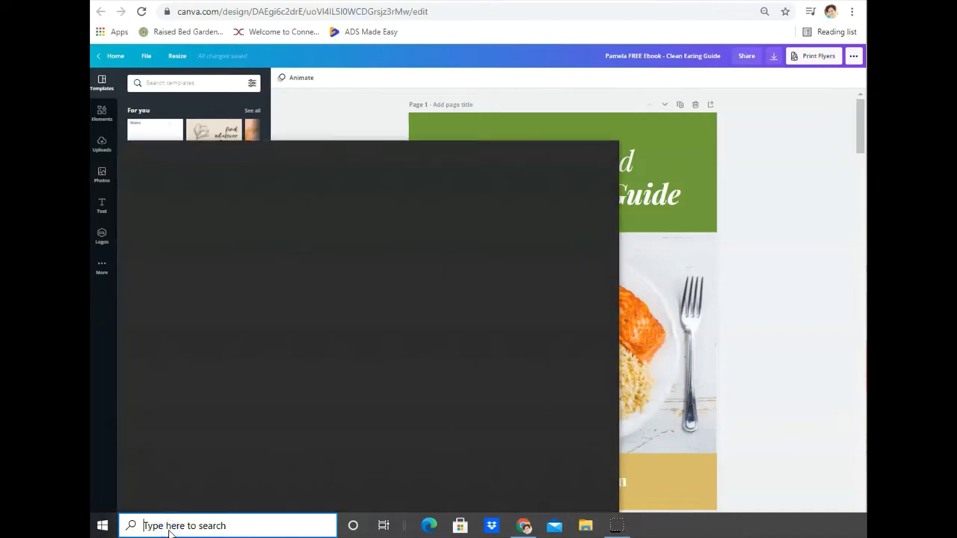
{"action": "type", "text": "snip"}
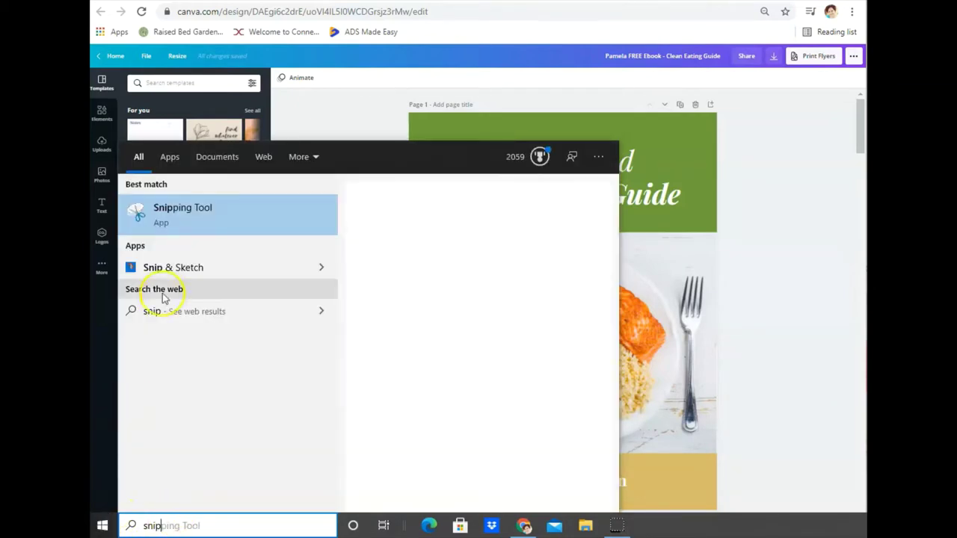
{"action": "left_click", "coordinate": [166, 272]}
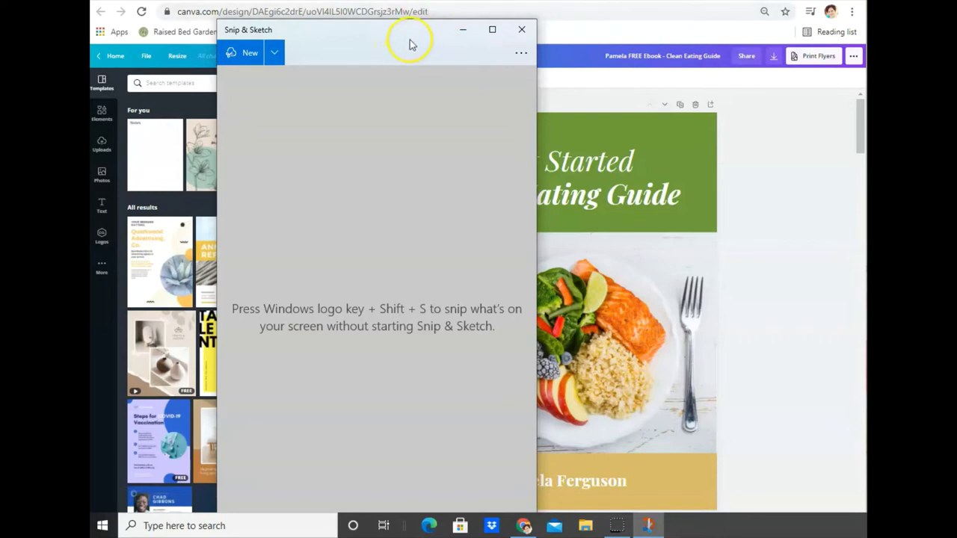
- Minimize Snip & Sketch to reveal the Canva editor, briefly checking its share options
{"action": "left_click", "coordinate": [464, 30]}
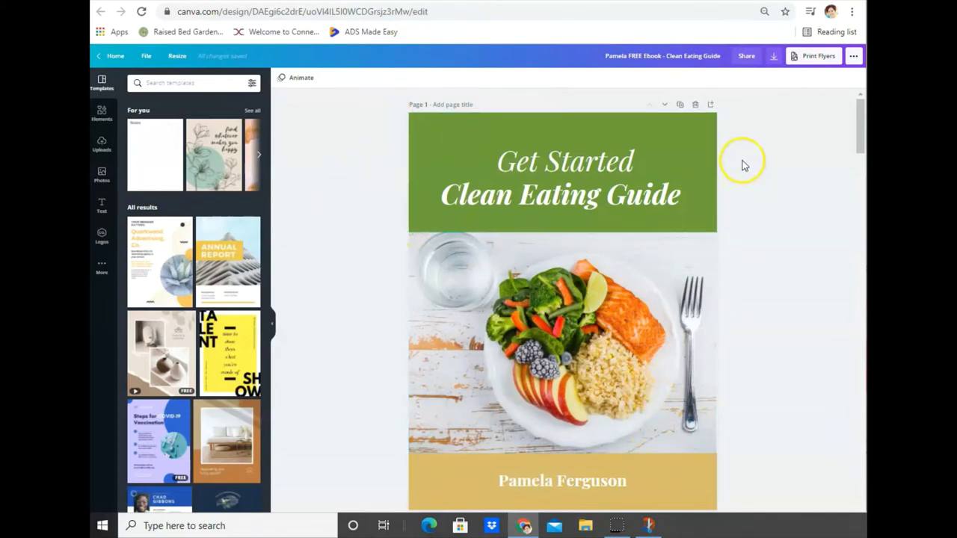
{"action": "left_click", "coordinate": [853, 56]}
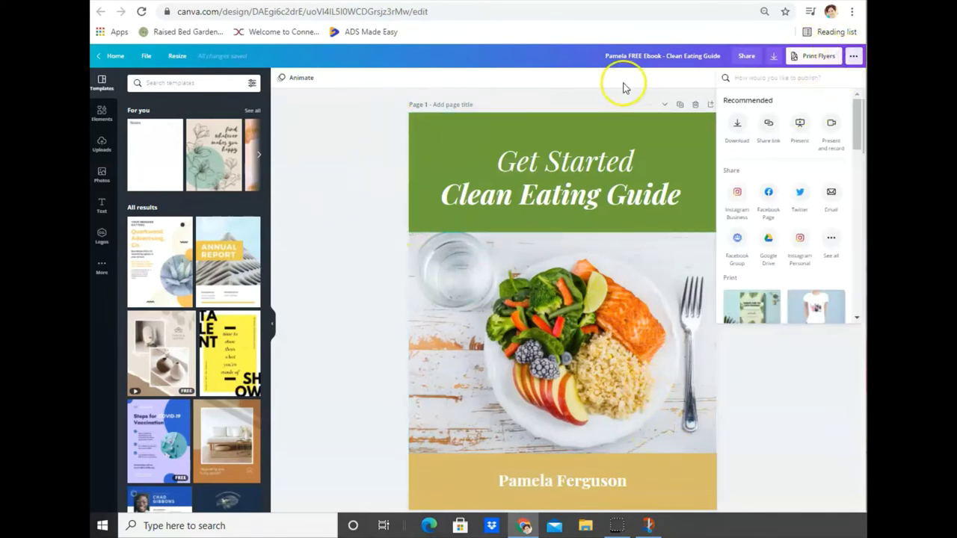
{"action": "left_click", "coordinate": [590, 91]}
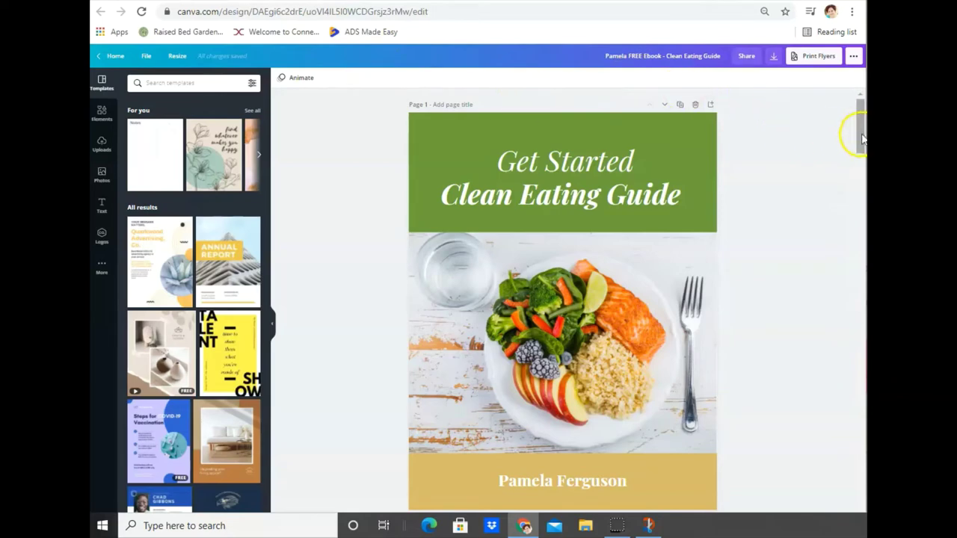
- Zoom Chrome out to 50% or lower and scroll back up to the cover
{"action": "left_click", "coordinate": [851, 11]}
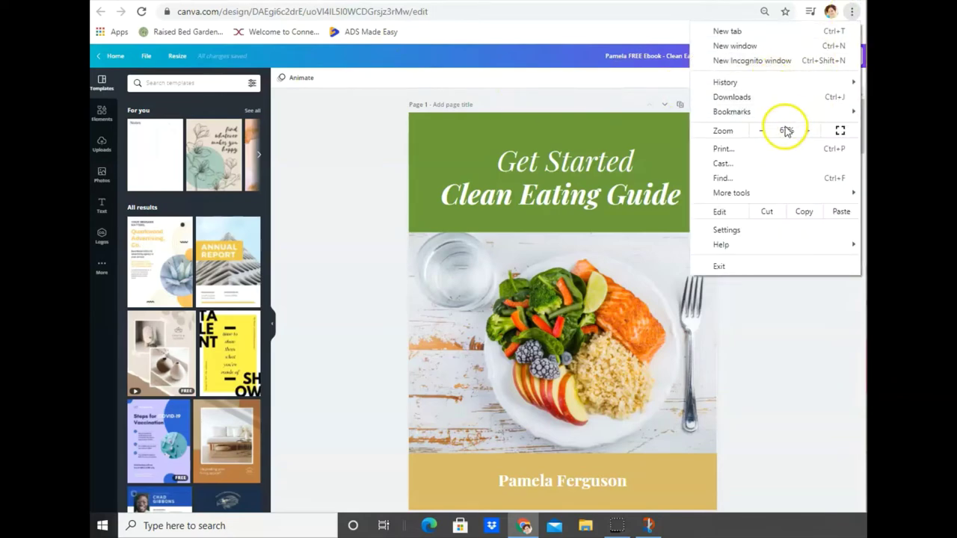
{"action": "left_click", "coordinate": [761, 130]}
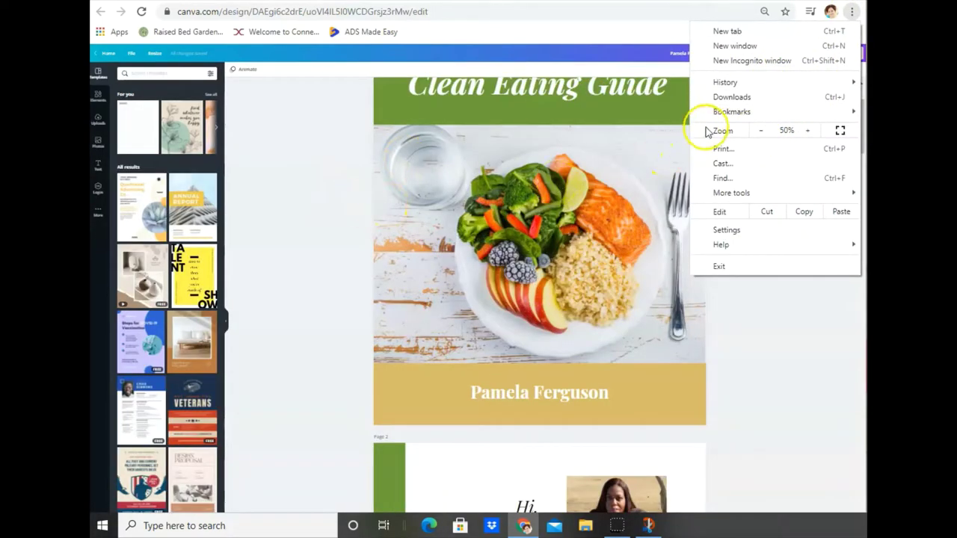
{"action": "left_click", "coordinate": [761, 130]}
{"action": "left_click", "coordinate": [768, 345]}
{"action": "scroll", "coordinate": [767, 314], "scroll_direction": "up", "scroll_amount": 3}
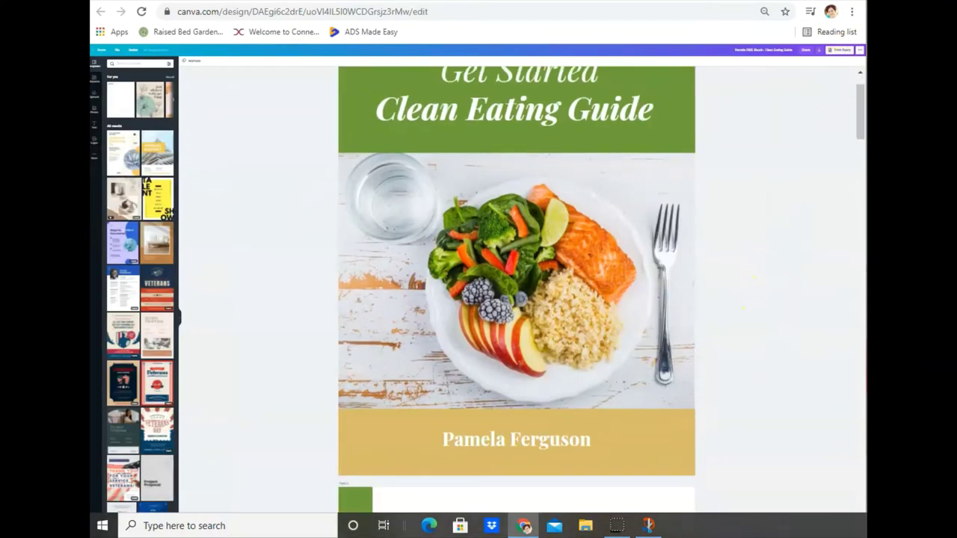
- Toggle full screen on and off, then nudge the browser window so the cover fits
{"action": "key", "text": "F11"}
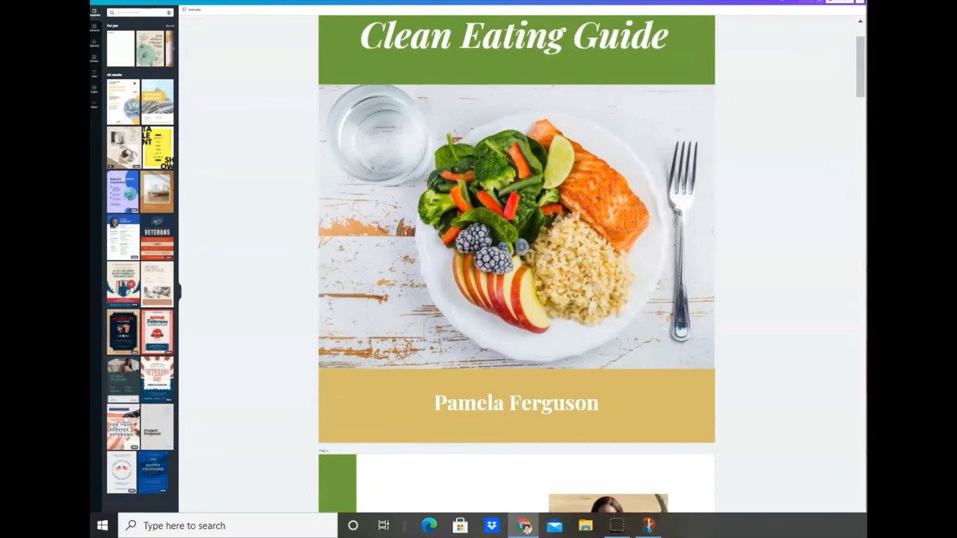
{"action": "key", "text": "F11"}
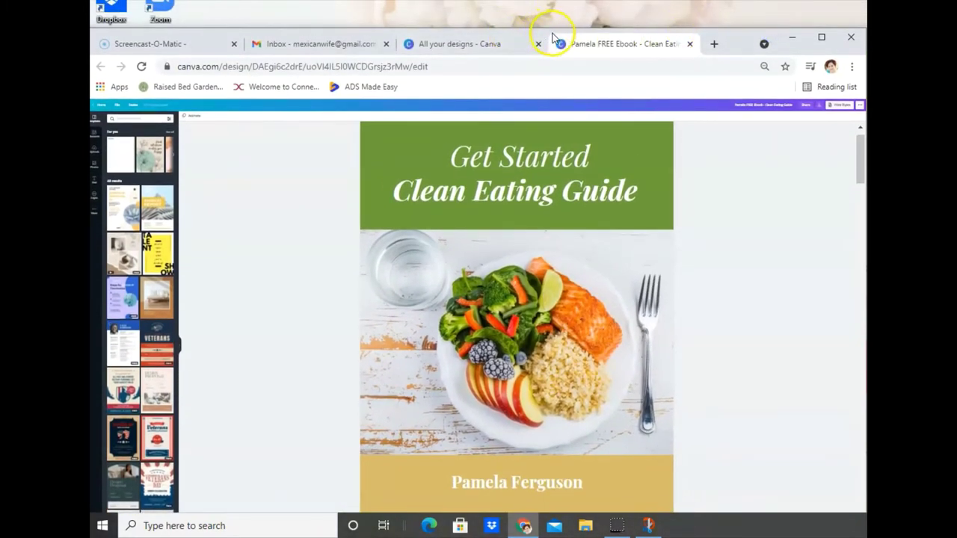
{"action": "left_click_drag", "start_coordinate": [559, 33], "coordinate": [565, 3]}
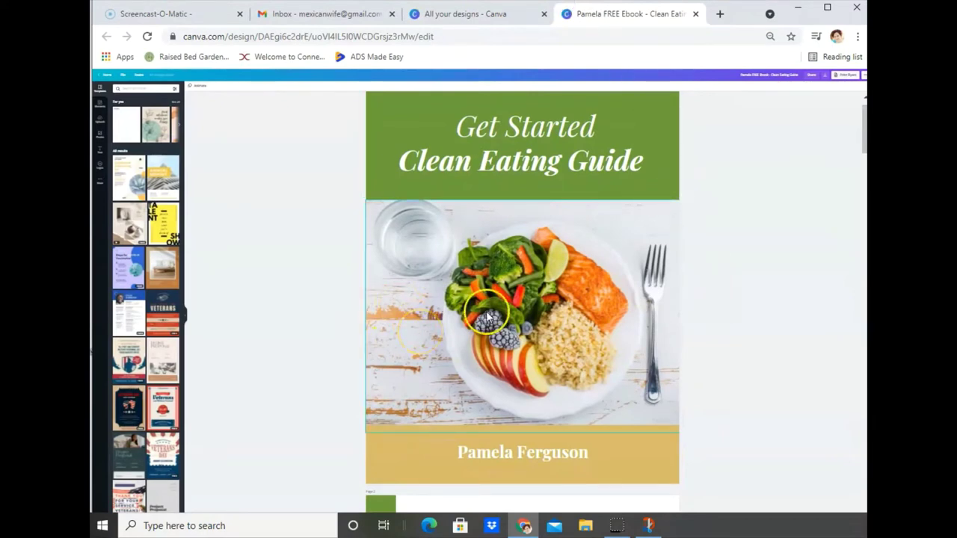
{"action": "scroll", "coordinate": [776, 320], "scroll_direction": "up", "scroll_amount": 1}
{"action": "scroll", "coordinate": [776, 321], "scroll_direction": "down", "scroll_amount": 2}
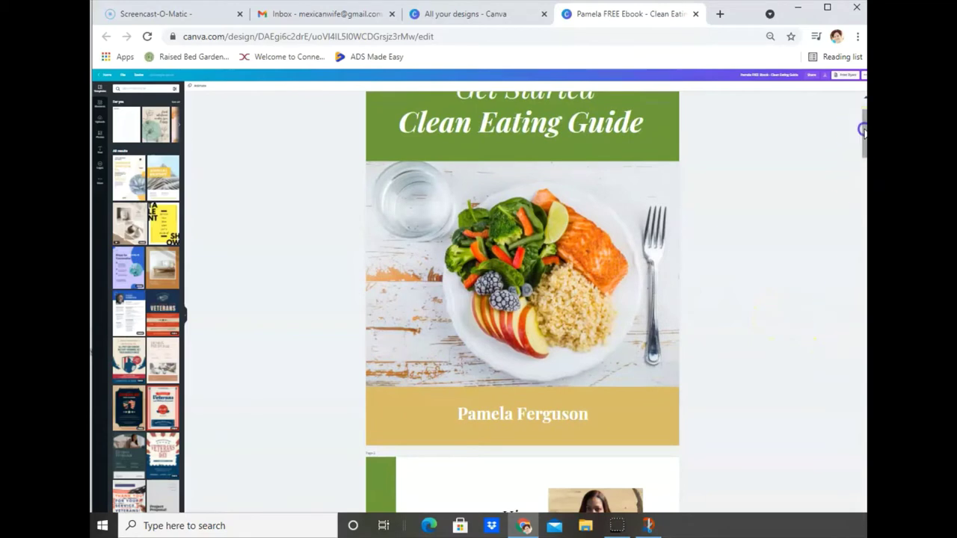
{"action": "left_click_drag", "start_coordinate": [863, 128], "coordinate": [864, 124]}
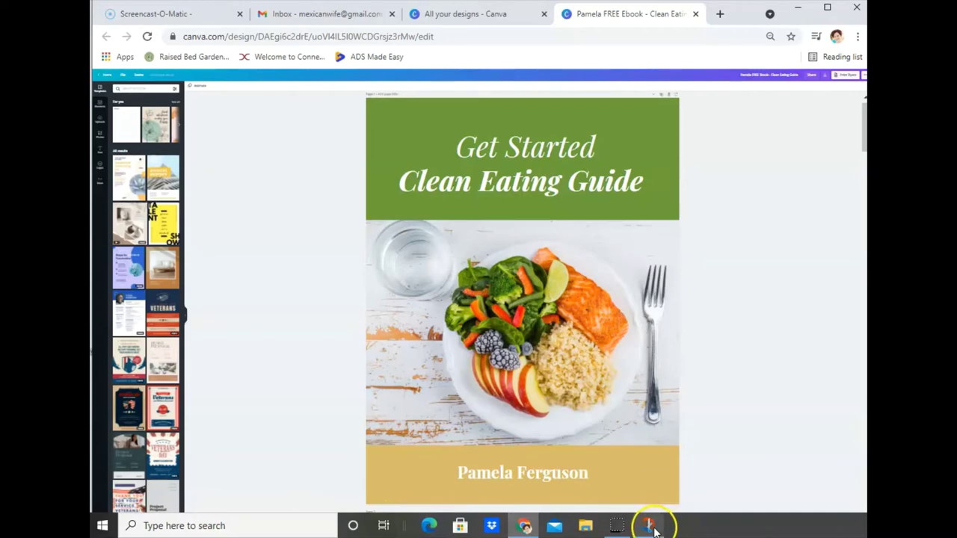
{"action": "mouse_move", "coordinate": [660, 527]}
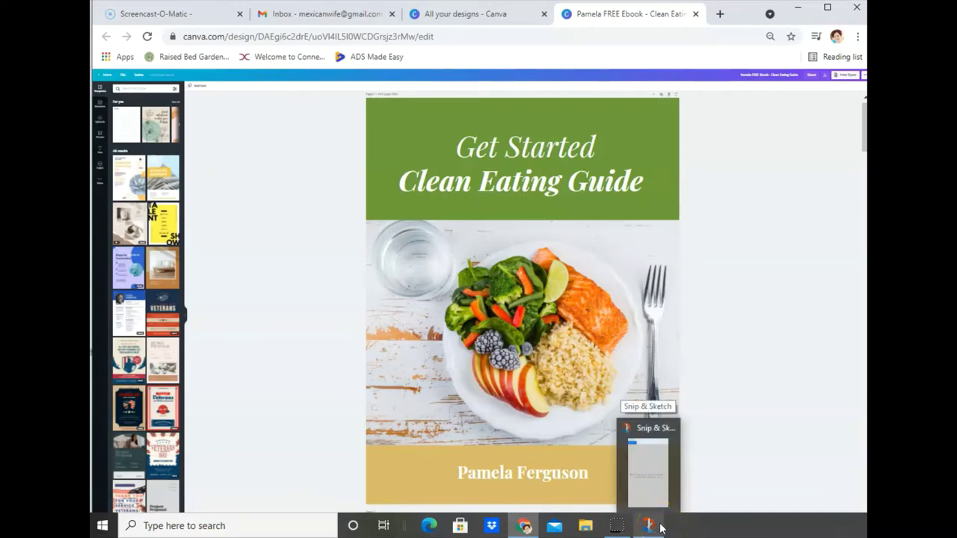
{"action": "mouse_move", "coordinate": [639, 418]}
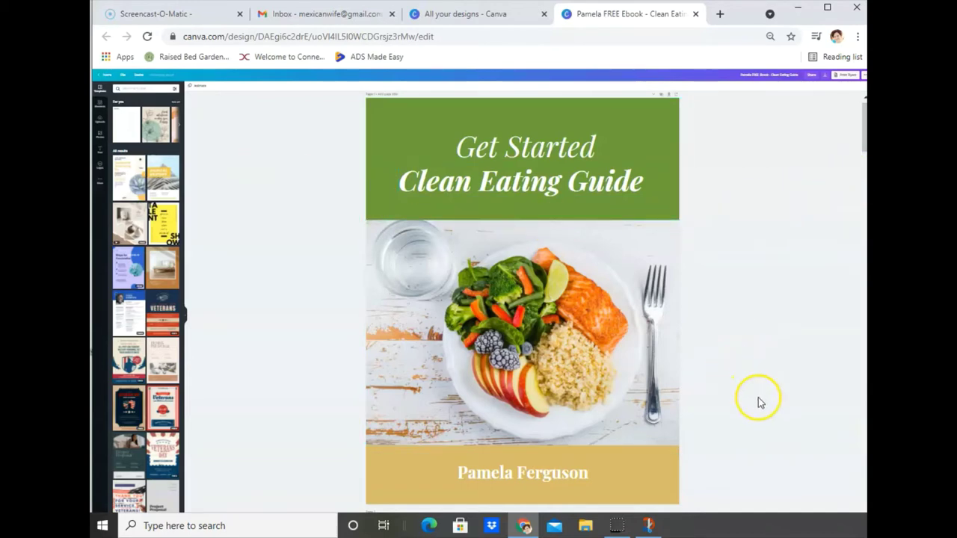
- Snip a rectangle around the Clean Eating Guide cover page and open the capture for markup
{"action": "left_click", "coordinate": [649, 527]}
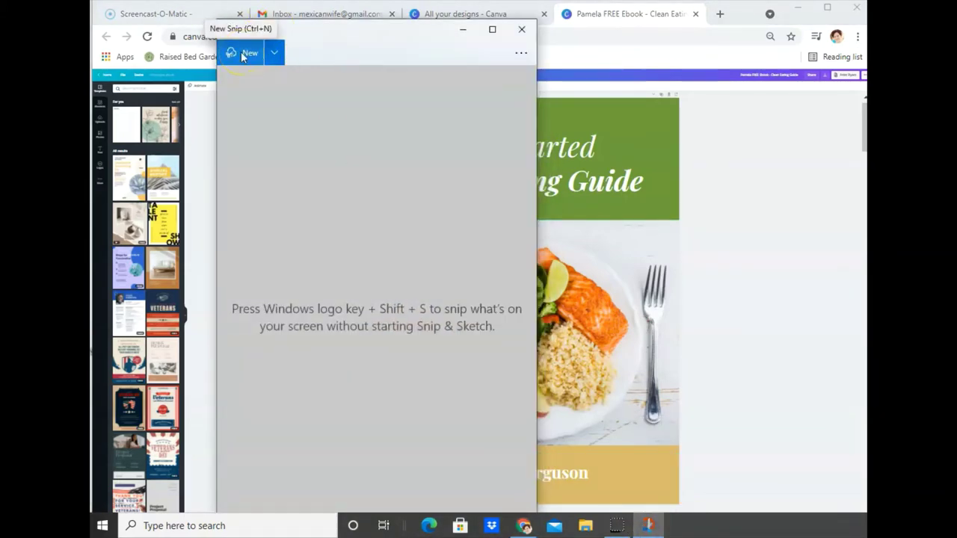
{"action": "left_click", "coordinate": [250, 56]}
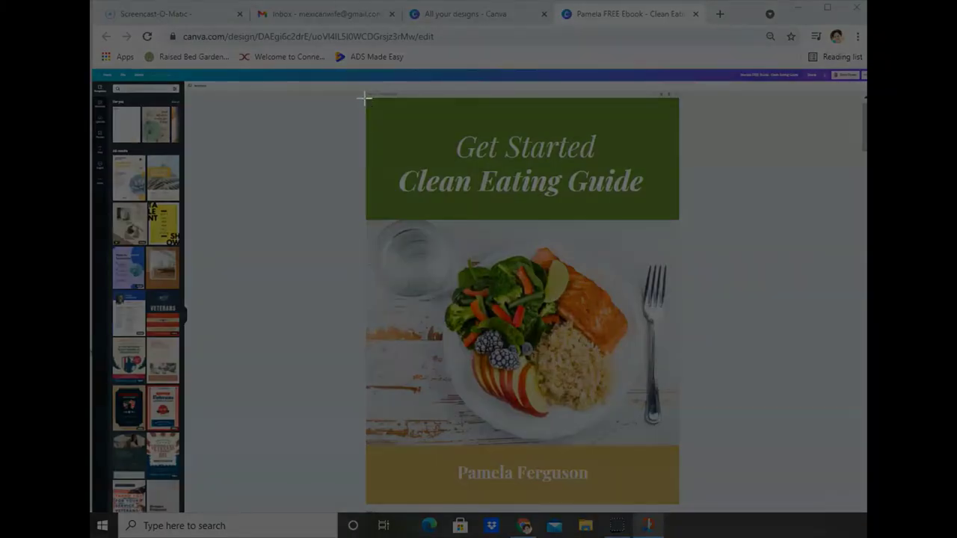
{"action": "mouse_move", "coordinate": [365, 98]}
{"action": "left_mouse_down"}
{"action": "mouse_move", "coordinate": [367, 122]}
{"action": "mouse_move", "coordinate": [438, 244]}
{"action": "mouse_move", "coordinate": [530, 367]}
{"action": "mouse_move", "coordinate": [582, 473]}
{"action": "mouse_move", "coordinate": [638, 501]}
{"action": "mouse_move", "coordinate": [678, 503]}
{"action": "left_mouse_up"}
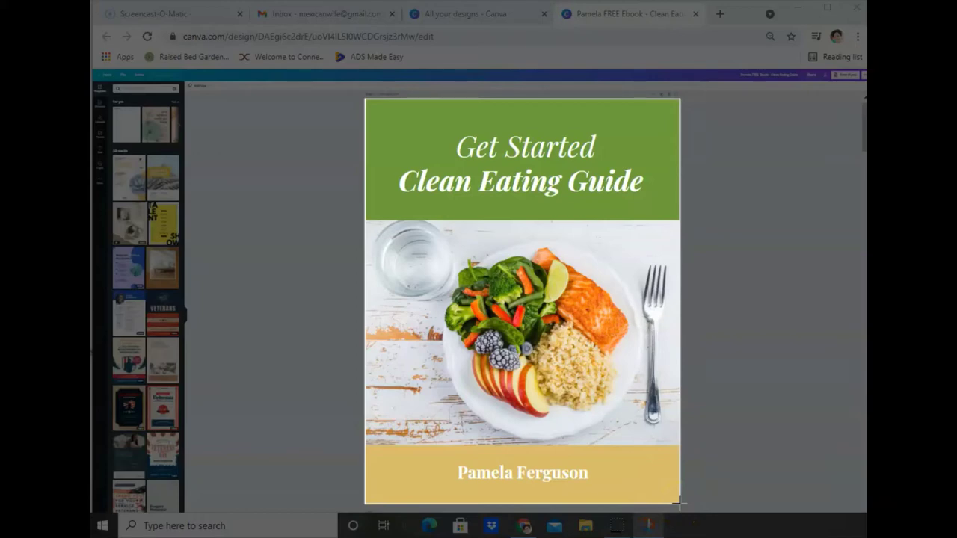
{"action": "left_click", "coordinate": [700, 485]}
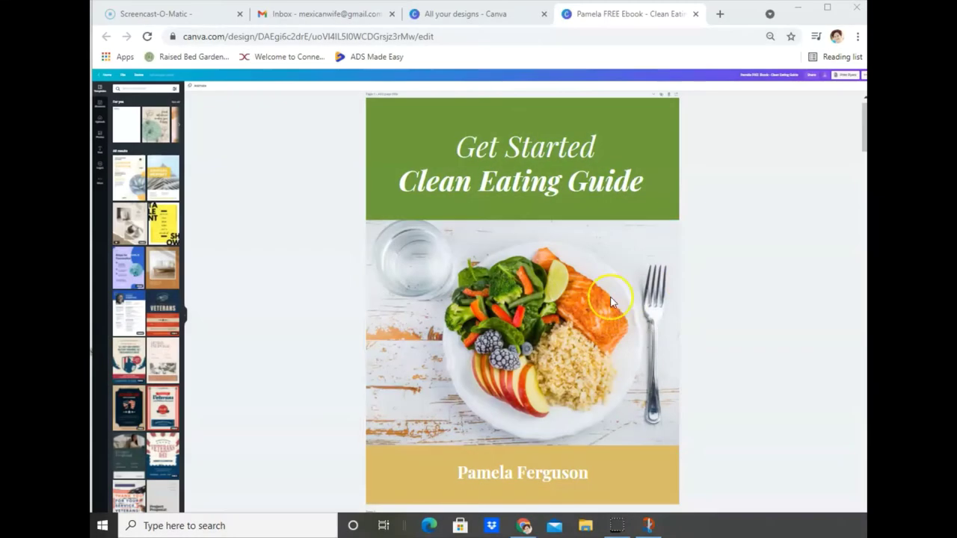
{"action": "left_click", "coordinate": [531, 309]}
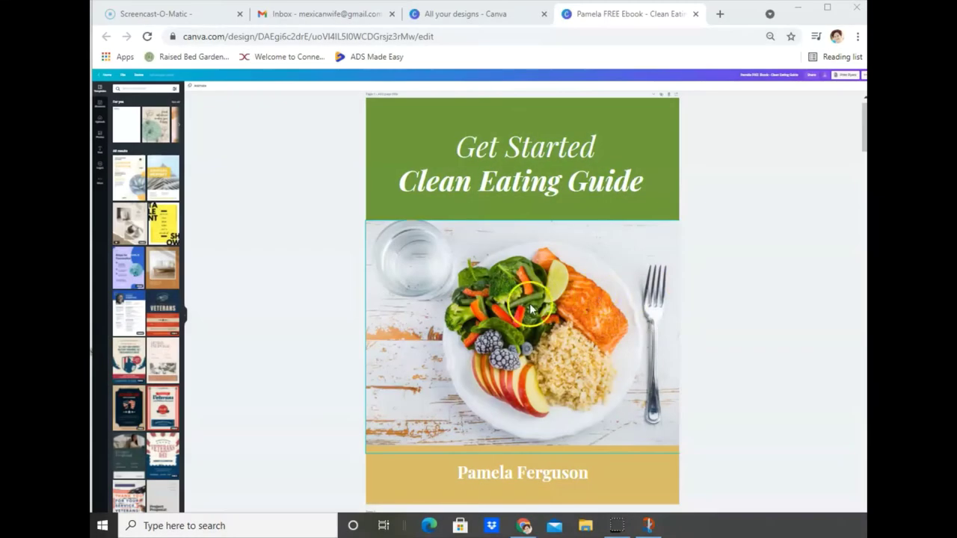
{"action": "left_click", "coordinate": [615, 524]}
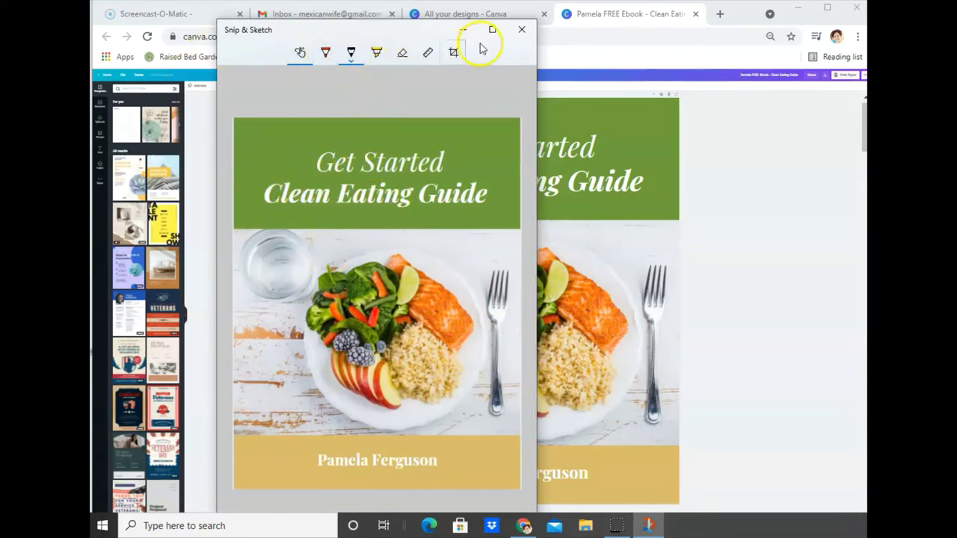
- Turn on touch writing, then start a new snip, discarding the current one unsaved
{"action": "left_click", "coordinate": [302, 54]}
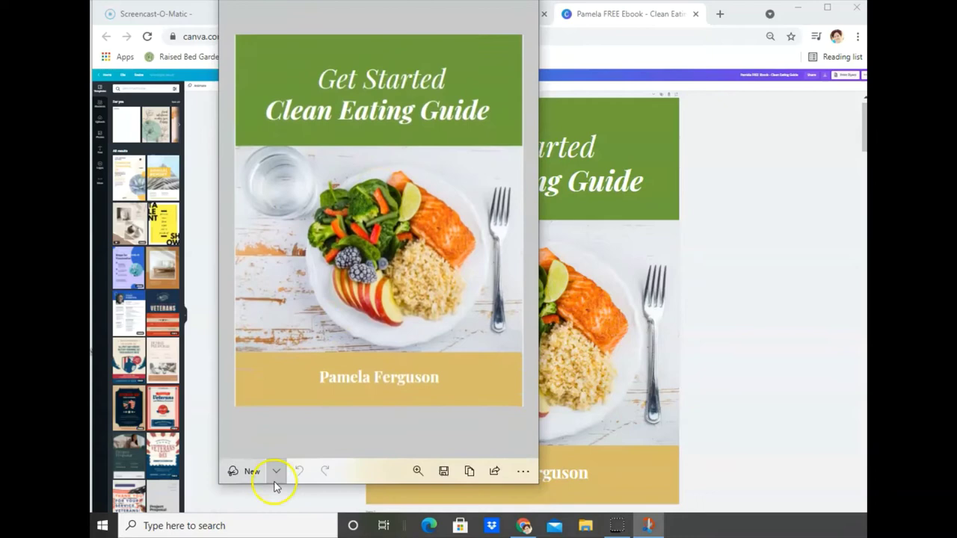
{"action": "left_click", "coordinate": [247, 472]}
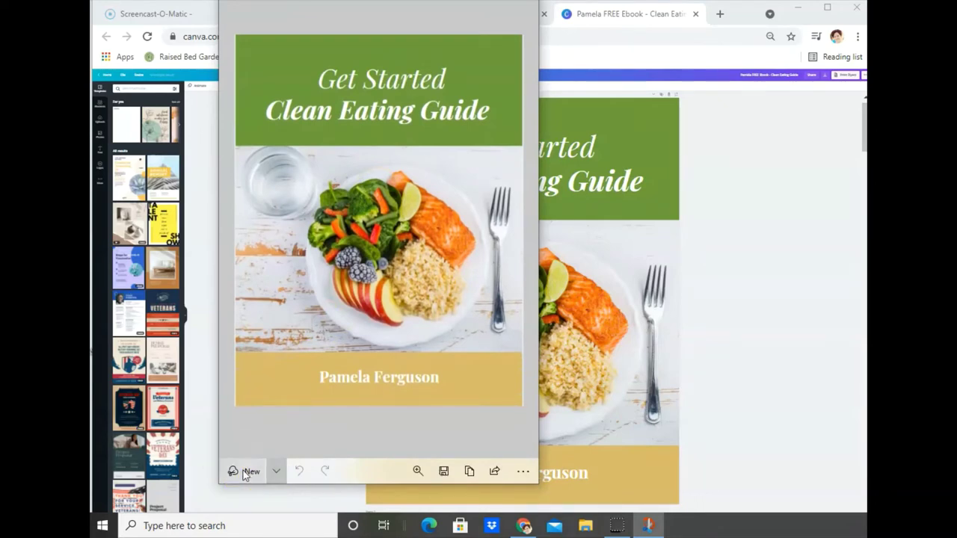
{"action": "left_click", "coordinate": [361, 245]}
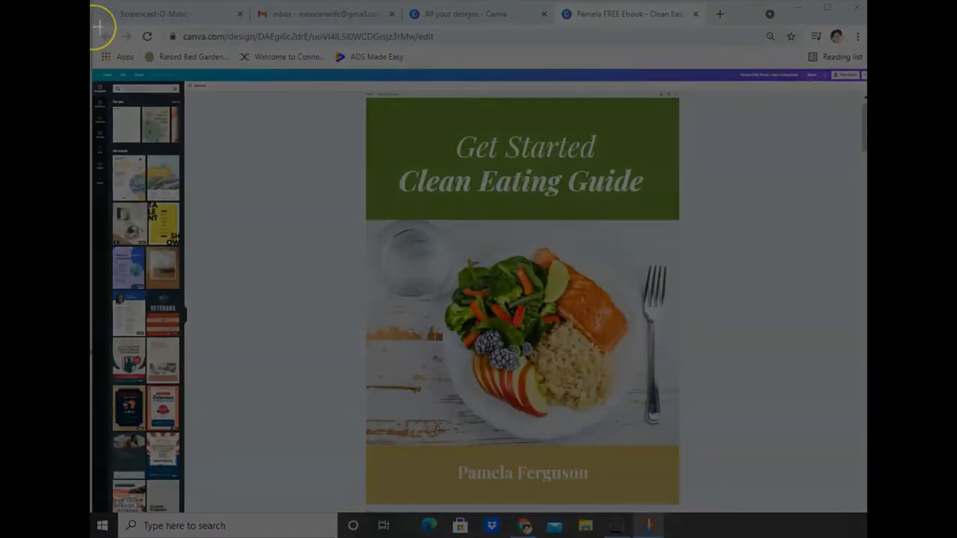
- Snip the cover area, try opening it, and dismiss the failed-to-open error
{"action": "left_click_drag", "start_coordinate": [93, 27], "coordinate": [866, 514]}
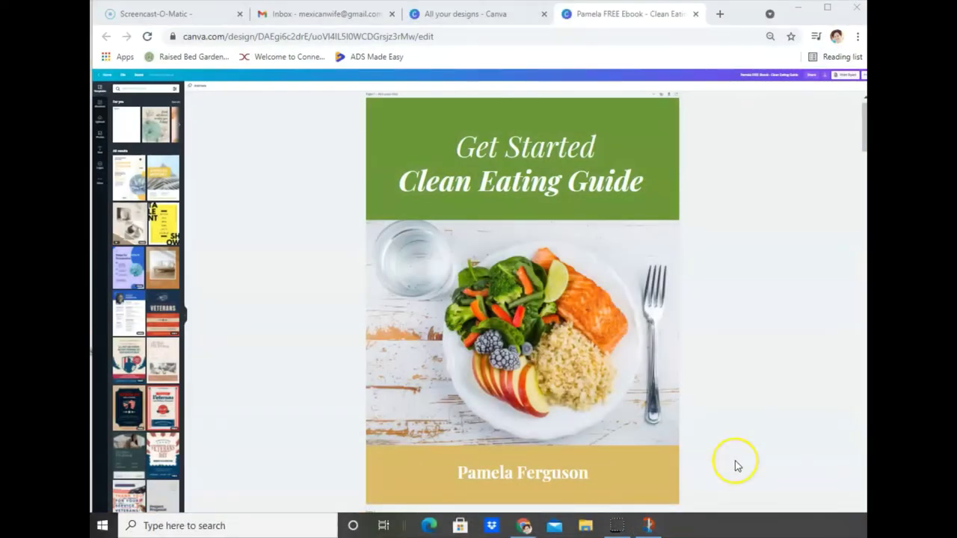
{"action": "left_click", "coordinate": [735, 464]}
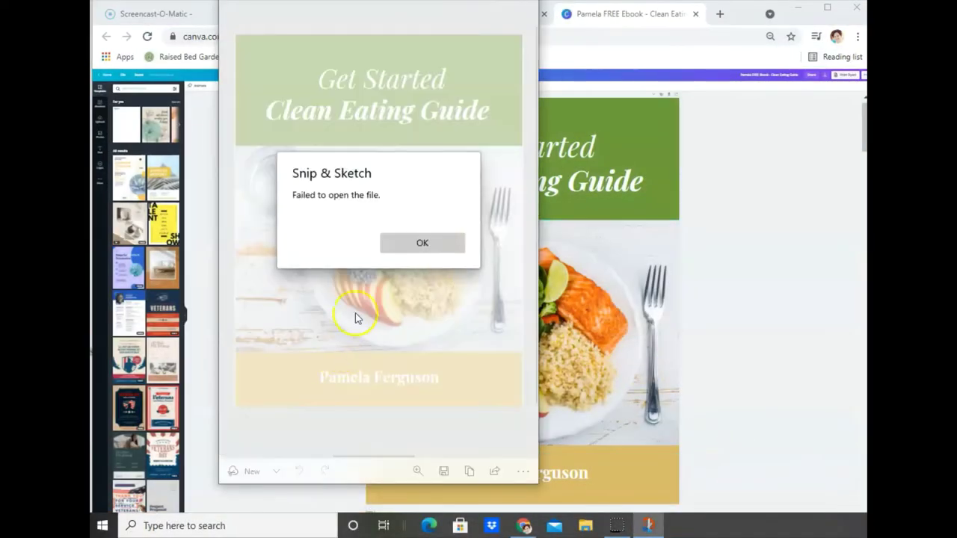
{"action": "left_click", "coordinate": [421, 243]}
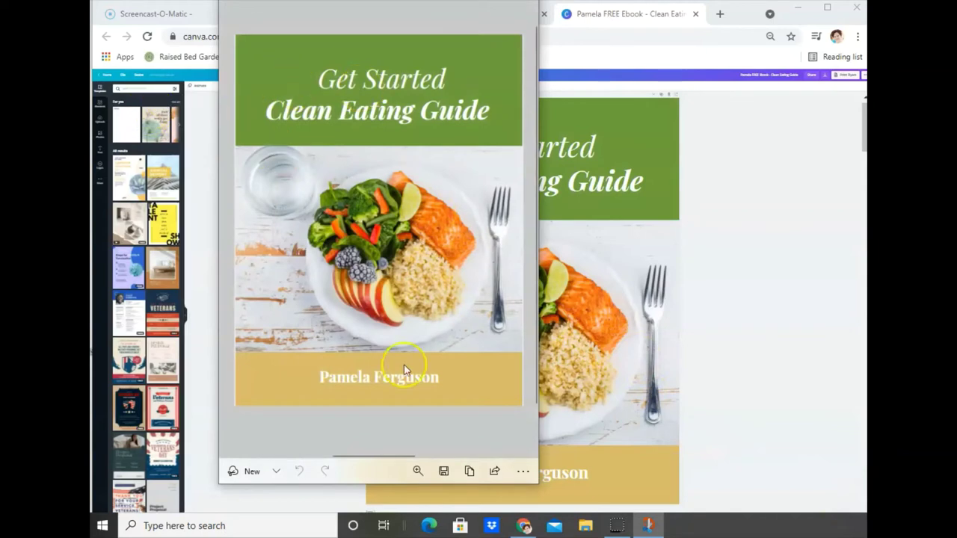
- Check the delayed-snip options under New, then start a fresh snip
{"action": "left_click", "coordinate": [276, 473]}
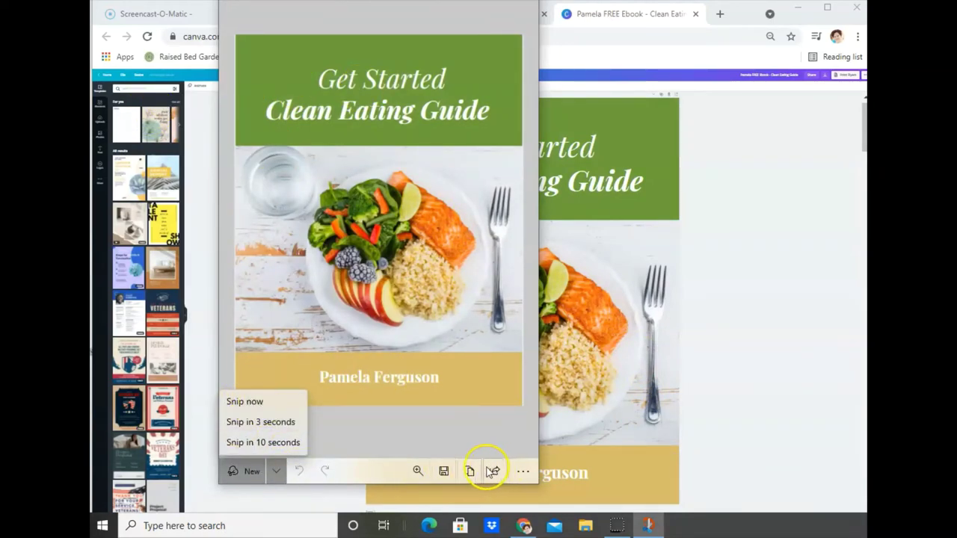
{"action": "left_click", "coordinate": [307, 476]}
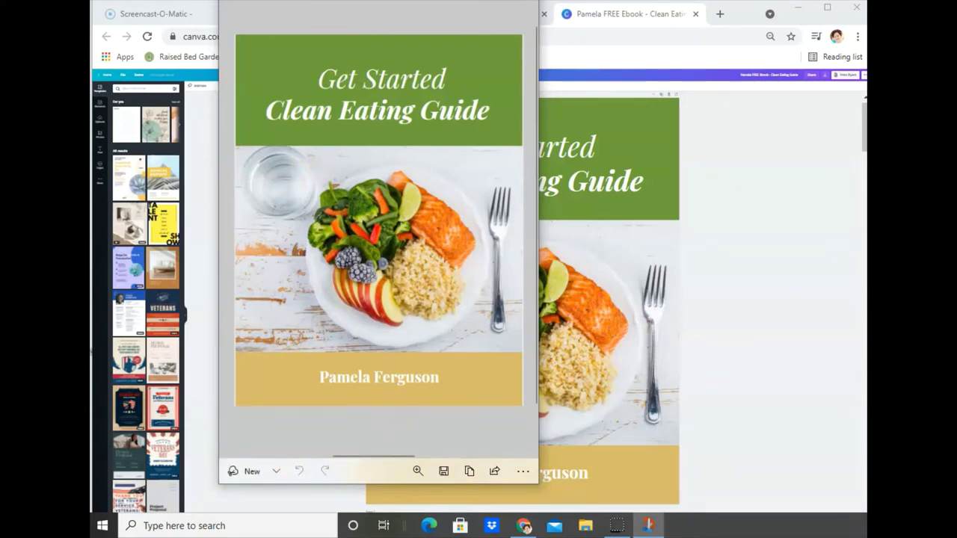
{"action": "left_click", "coordinate": [247, 471]}
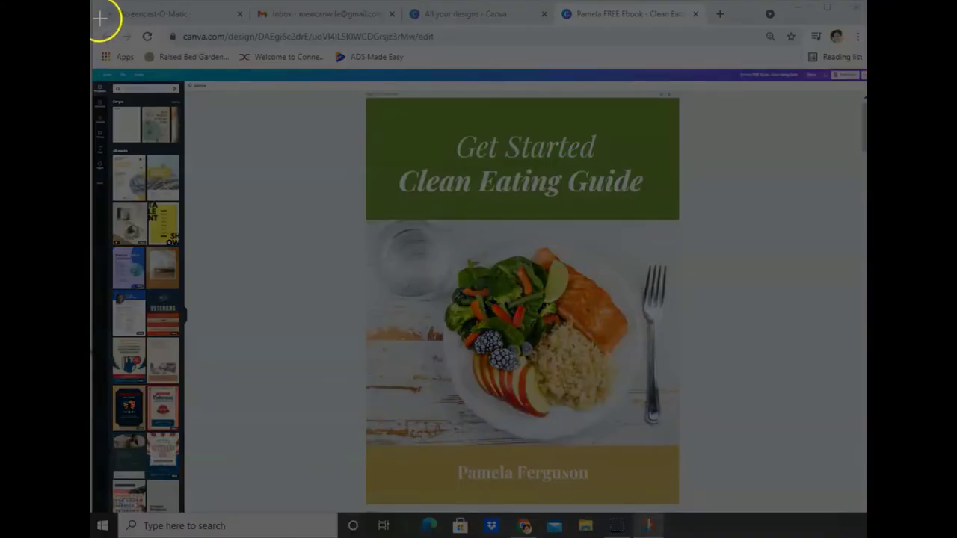
- Capture the whole browser window showing the cover page, then reposition the editing window
{"action": "mouse_move", "coordinate": [100, 10]}
{"action": "left_mouse_down"}
{"action": "mouse_move", "coordinate": [319, 132]}
{"action": "mouse_move", "coordinate": [568, 189]}
{"action": "mouse_move", "coordinate": [777, 494]}
{"action": "mouse_move", "coordinate": [803, 519]}
{"action": "mouse_move", "coordinate": [860, 516]}
{"action": "left_mouse_up"}
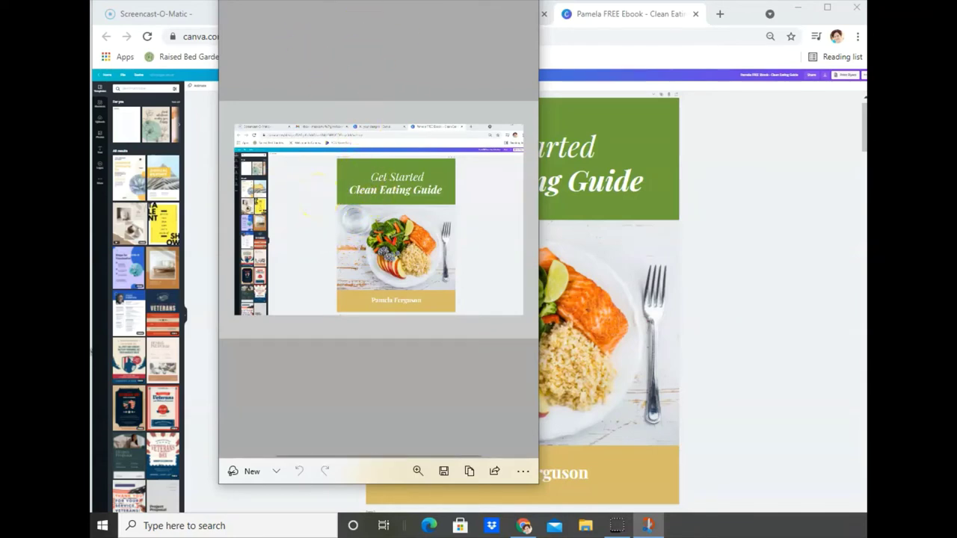
{"action": "mouse_move", "coordinate": [346, 2]}
{"action": "left_mouse_down"}
{"action": "mouse_move", "coordinate": [337, 15]}
{"action": "mouse_move", "coordinate": [356, 0]}
{"action": "left_mouse_up"}
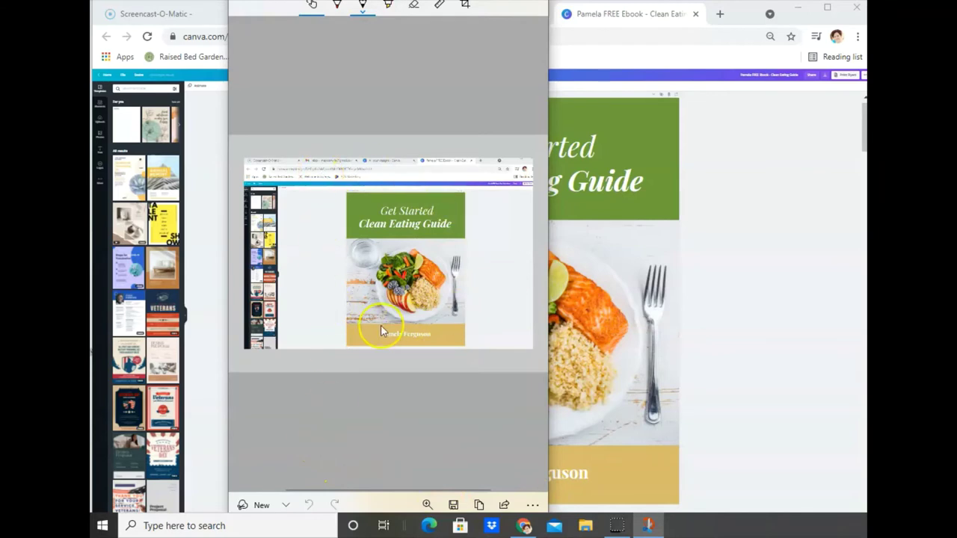
{"action": "scroll", "coordinate": [402, 371], "scroll_direction": "down", "scroll_amount": 1}
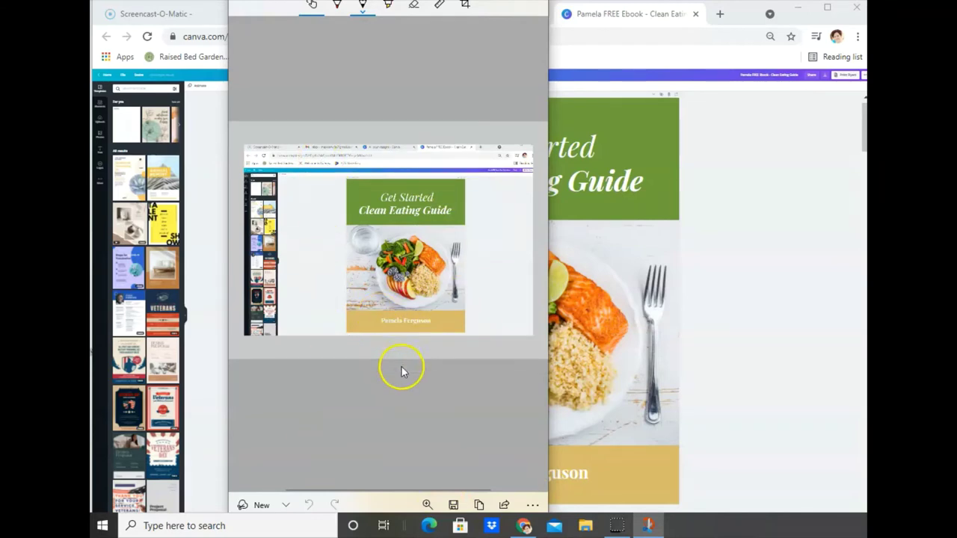
- Save the snip to the Desktop as PNG 'screenshot for tutorial 1.png'
{"action": "left_click", "coordinate": [454, 505]}
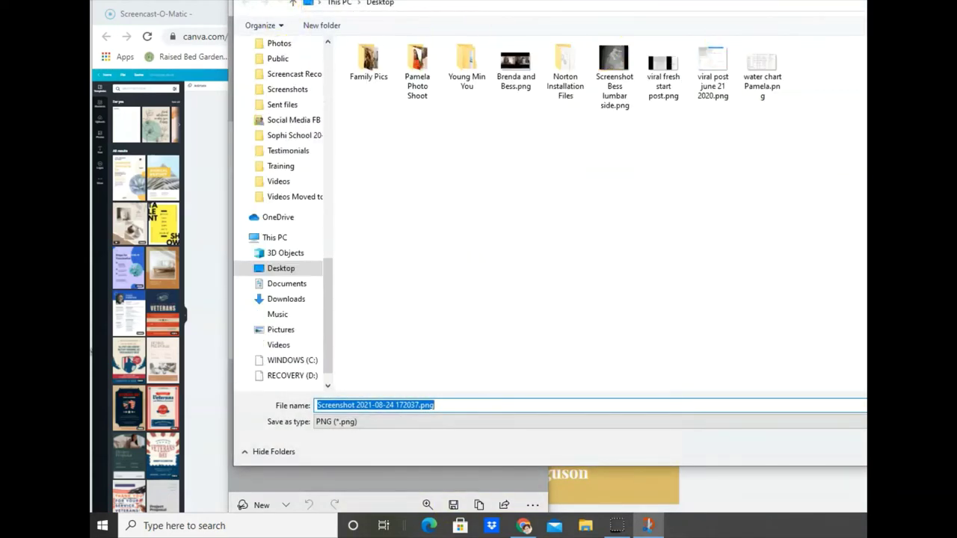
{"action": "left_click", "coordinate": [404, 405]}
{"action": "left_click_drag", "start_coordinate": [404, 405], "coordinate": [293, 405]}
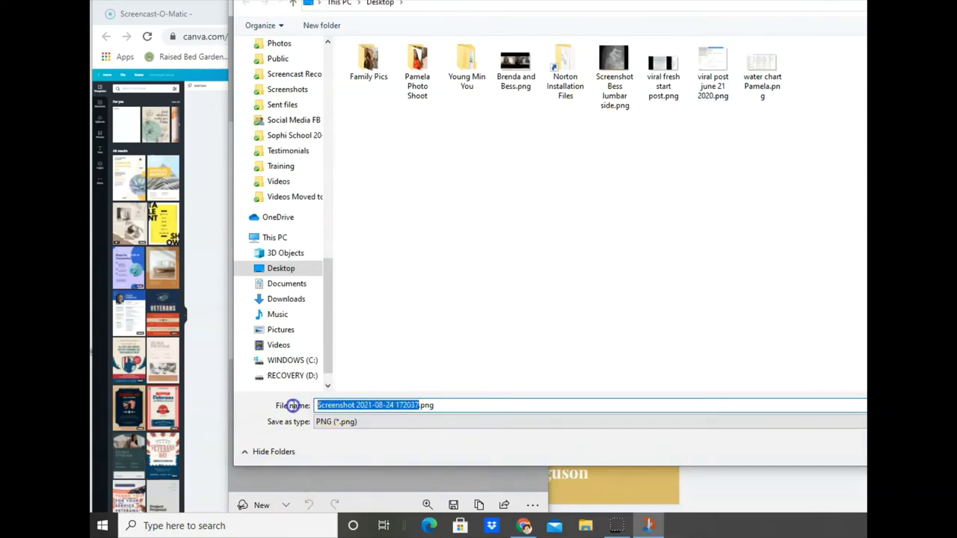
{"action": "type", "text": "sc"}
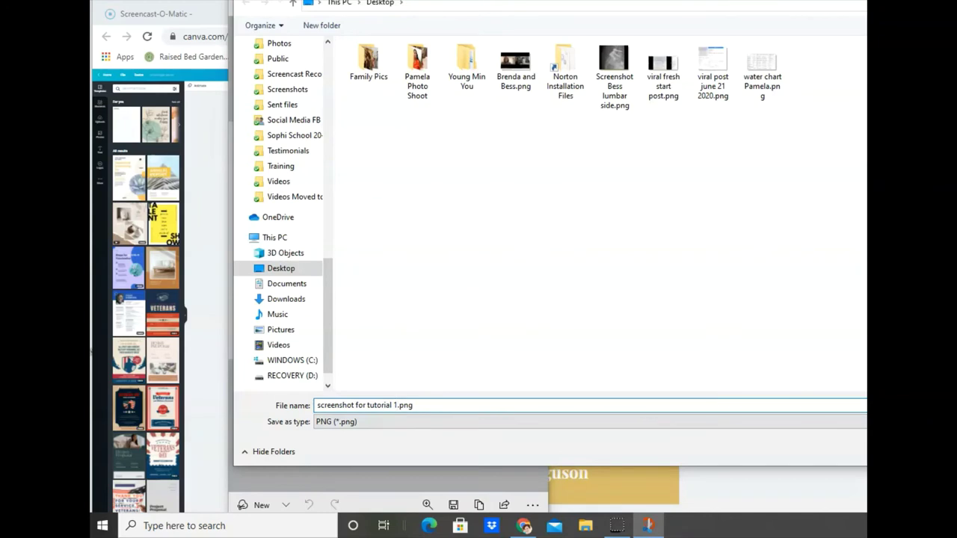
{"action": "key", "text": "Return"}
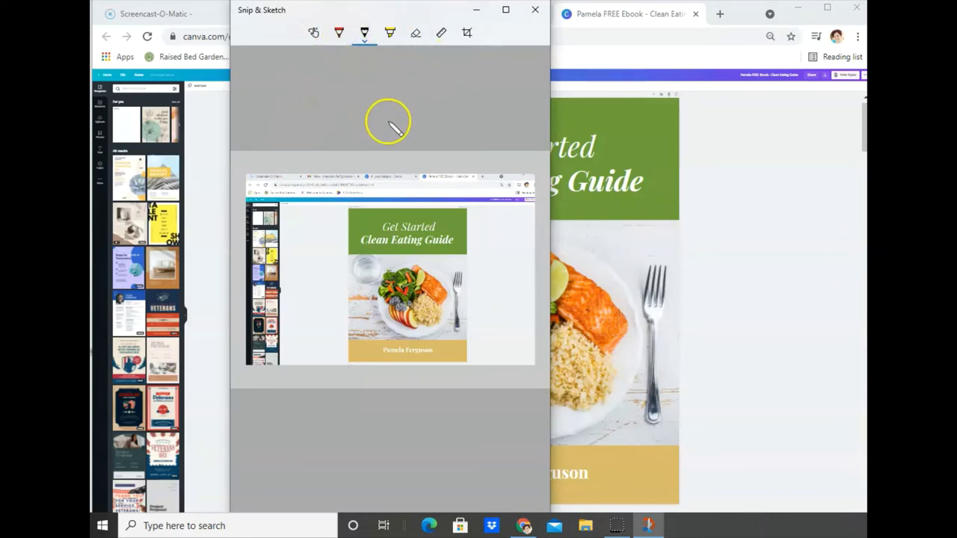
- Draw a black ballpoint stroke on the screenshot, then undo it
{"action": "left_click_drag", "start_coordinate": [310, 207], "coordinate": [354, 77]}
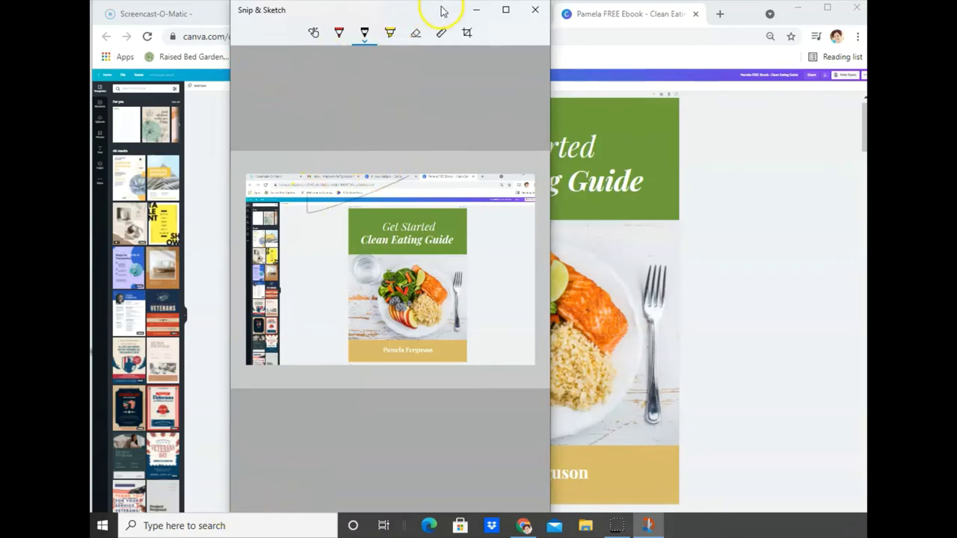
{"action": "left_click_drag", "start_coordinate": [442, 8], "coordinate": [434, 7]}
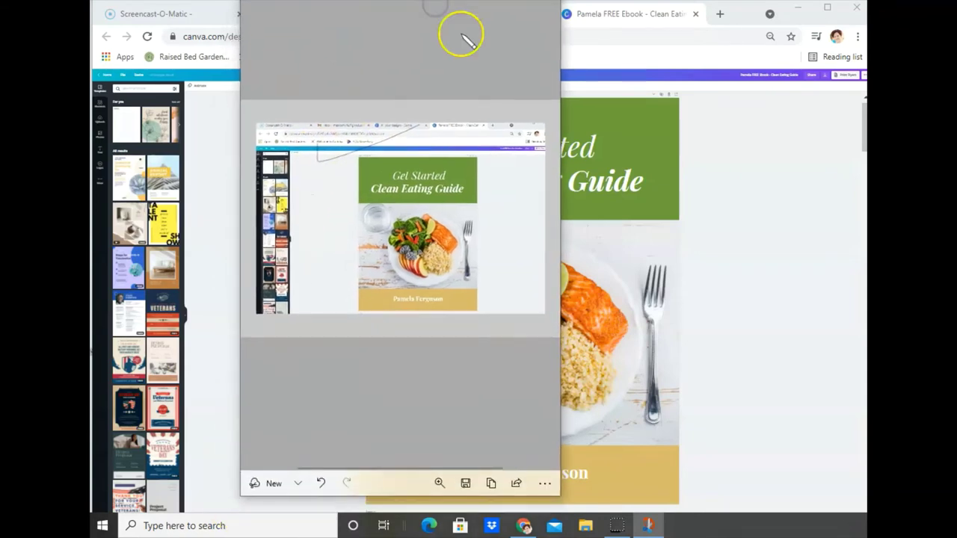
{"action": "left_click", "coordinate": [321, 483]}
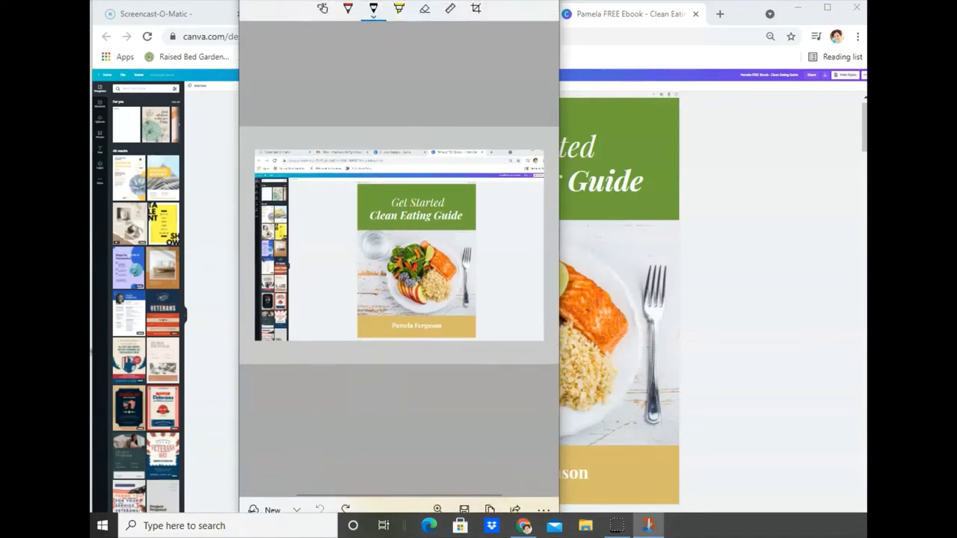
- Handwrite in red pen and scribble red over the Clean Eating Guide title
{"action": "left_click", "coordinate": [347, 29]}
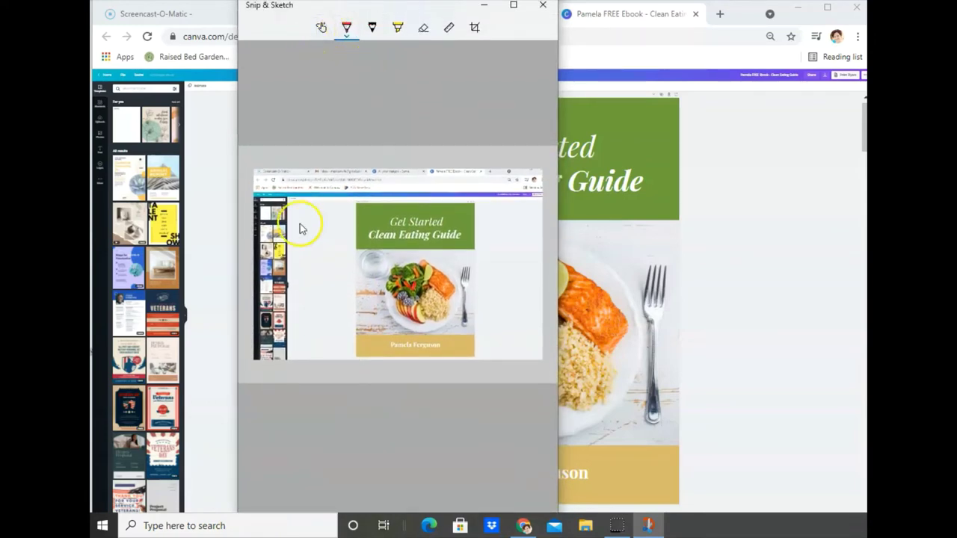
{"action": "left_click_drag", "start_coordinate": [321, 146], "coordinate": [326, 182]}
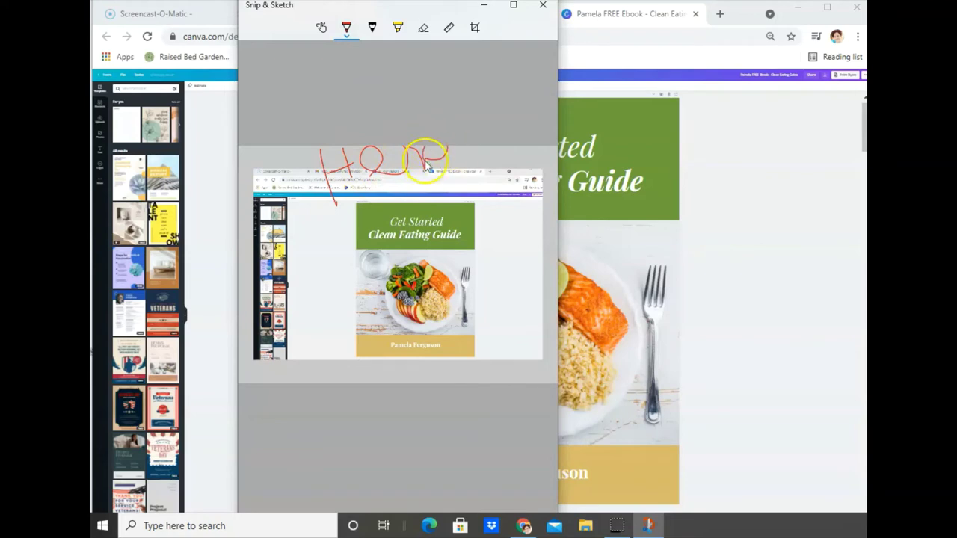
{"action": "left_click_drag", "start_coordinate": [426, 164], "coordinate": [472, 161]}
{"action": "mouse_move", "coordinate": [302, 193]}
{"action": "left_mouse_down"}
{"action": "mouse_move", "coordinate": [314, 220]}
{"action": "mouse_move", "coordinate": [382, 250]}
{"action": "mouse_move", "coordinate": [374, 234]}
{"action": "mouse_move", "coordinate": [396, 250]}
{"action": "mouse_move", "coordinate": [378, 258]}
{"action": "mouse_move", "coordinate": [380, 243]}
{"action": "mouse_move", "coordinate": [392, 249]}
{"action": "left_mouse_up"}
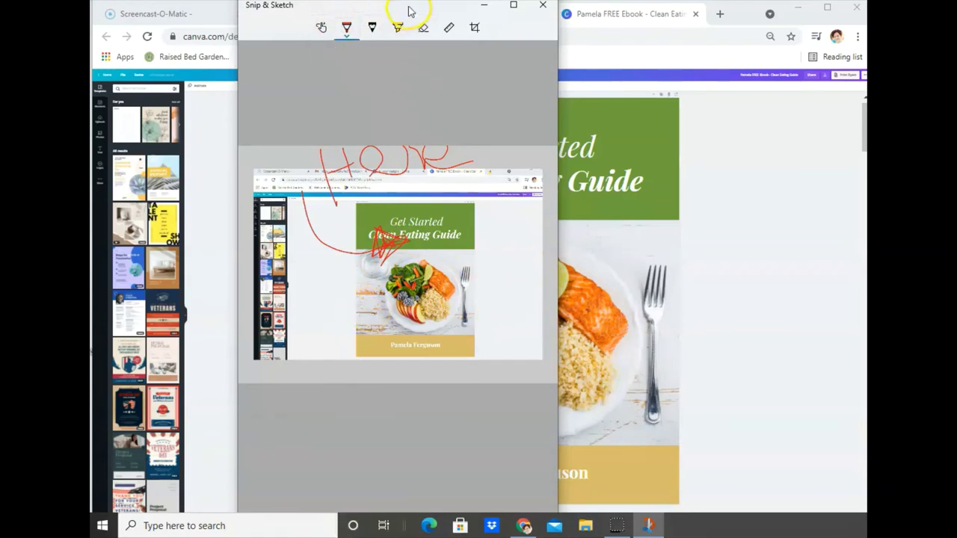
- Undo all five red pen strokes to leave the screenshot unmarked
{"action": "left_click_drag", "start_coordinate": [399, 26], "coordinate": [406, 0]}
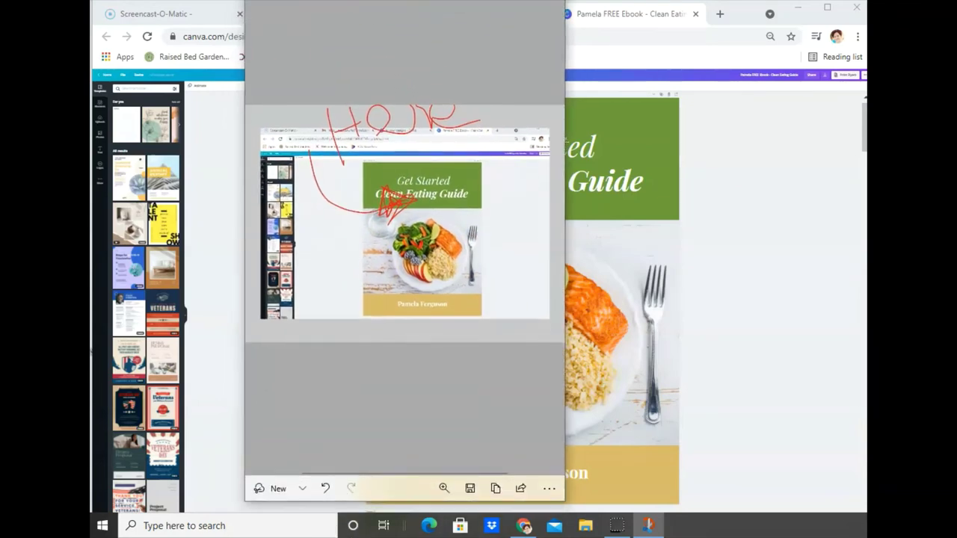
{"action": "left_click", "coordinate": [326, 491]}
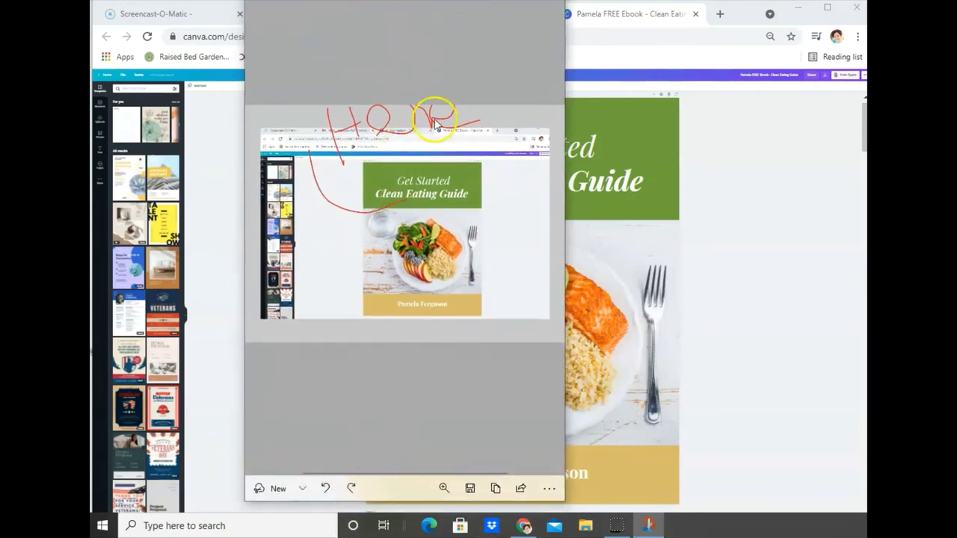
{"action": "left_click", "coordinate": [326, 491]}
{"action": "left_click", "coordinate": [326, 490]}
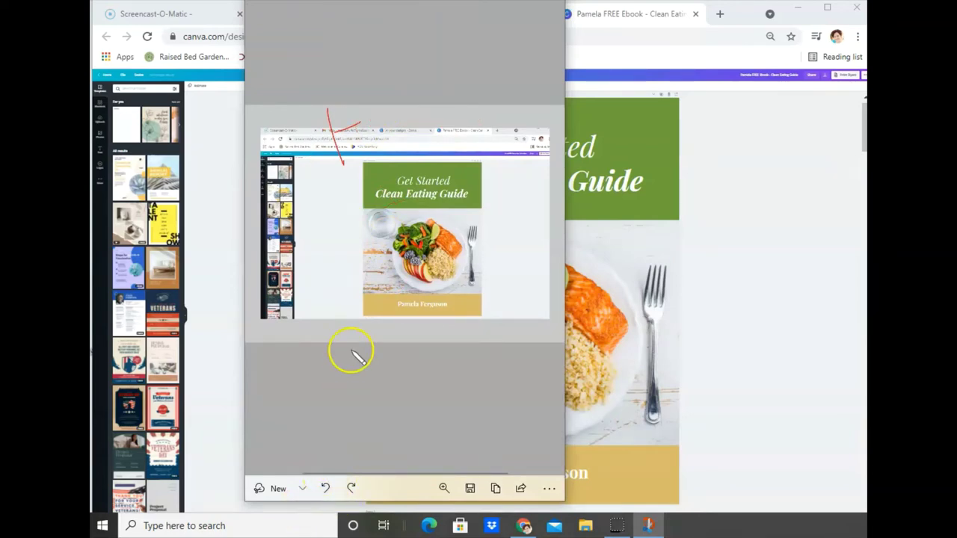
{"action": "left_click", "coordinate": [326, 490]}
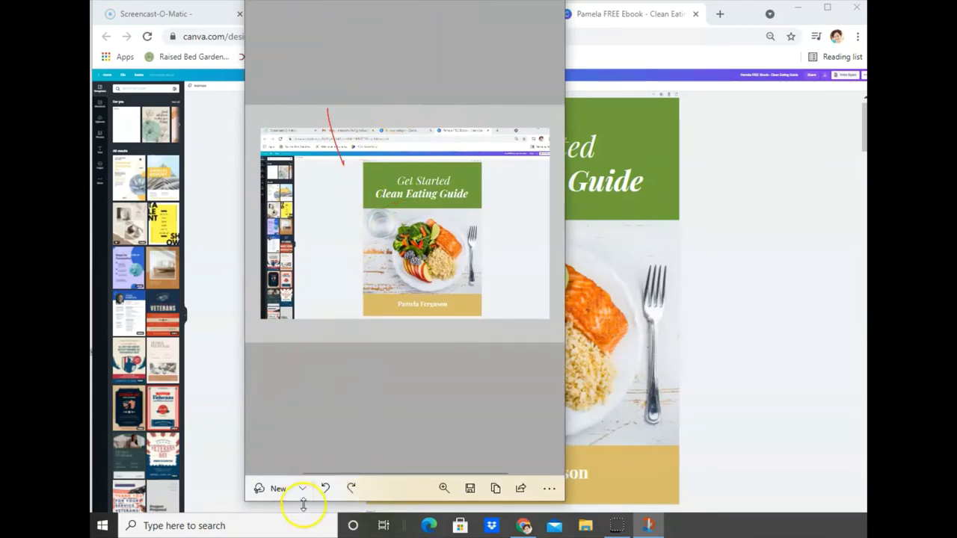
{"action": "left_click", "coordinate": [325, 490]}
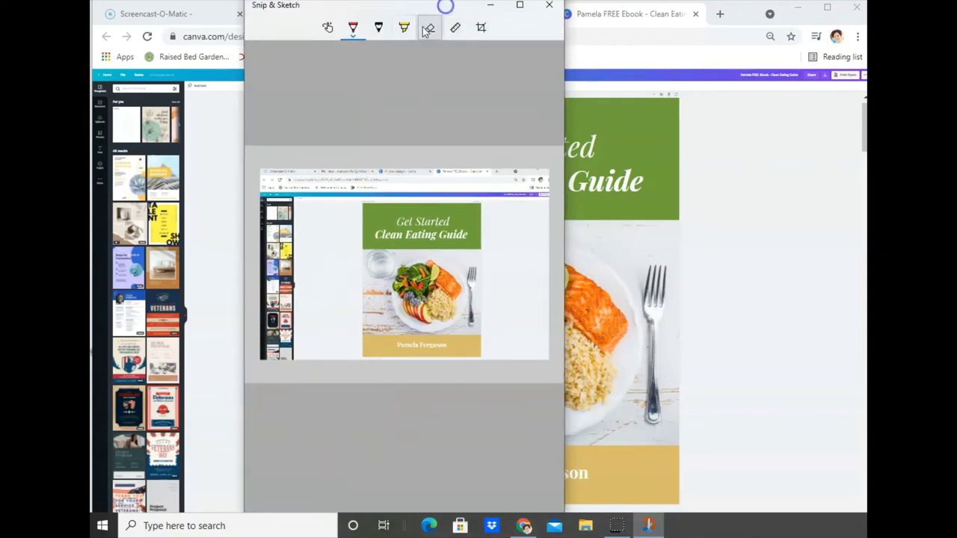
- Sweep yellow highlighter over the Clean Eating Guide title, then undo it and restore the window
{"action": "left_click", "coordinate": [404, 28]}
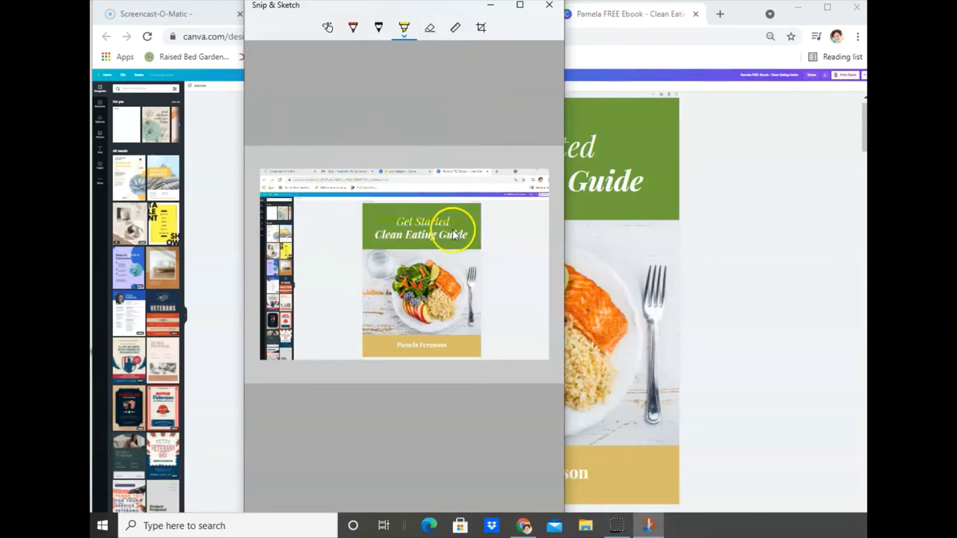
{"action": "mouse_move", "coordinate": [453, 235]}
{"action": "left_mouse_down"}
{"action": "mouse_move", "coordinate": [374, 231]}
{"action": "mouse_move", "coordinate": [466, 235]}
{"action": "mouse_move", "coordinate": [393, 214]}
{"action": "mouse_move", "coordinate": [353, 228]}
{"action": "mouse_move", "coordinate": [380, 224]}
{"action": "mouse_move", "coordinate": [363, 233]}
{"action": "left_mouse_up"}
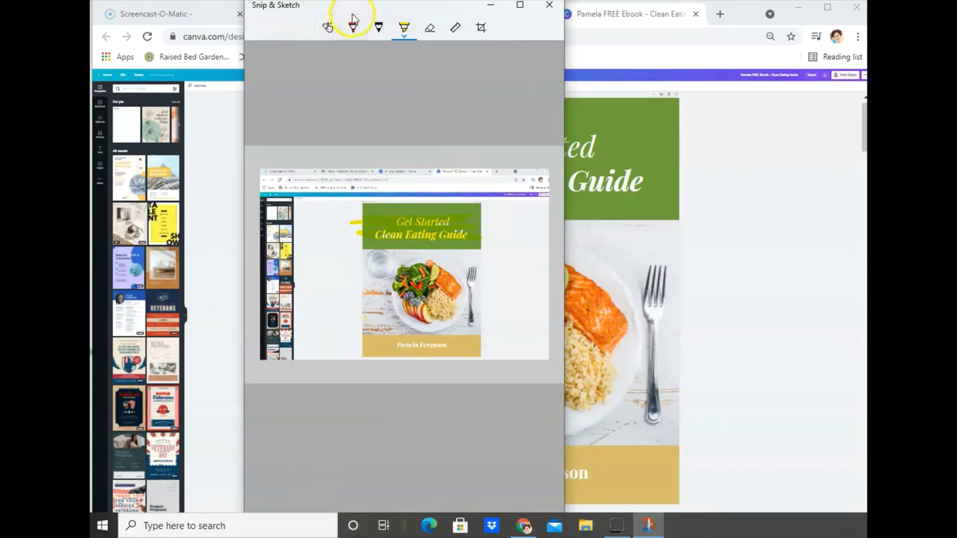
{"action": "left_click_drag", "start_coordinate": [351, 23], "coordinate": [355, 1]}
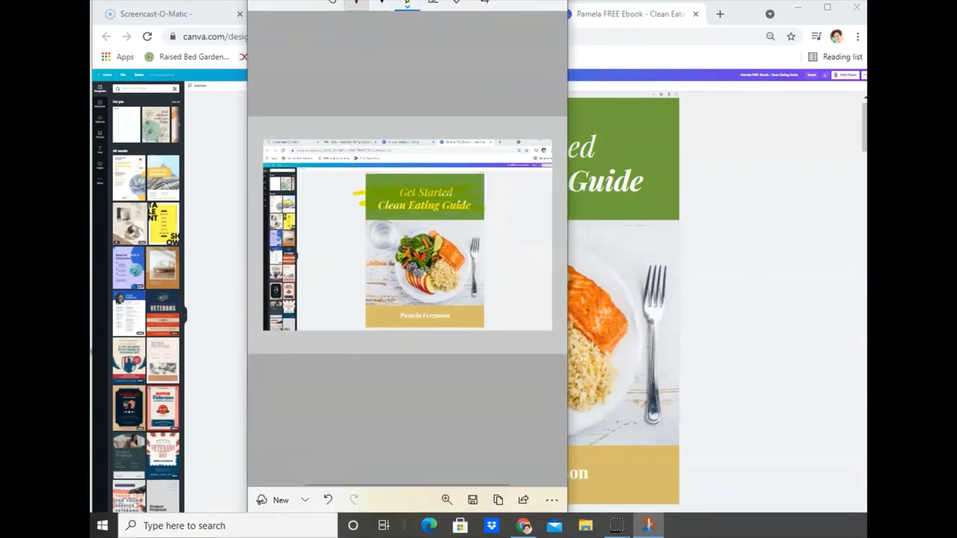
{"action": "left_click", "coordinate": [328, 500]}
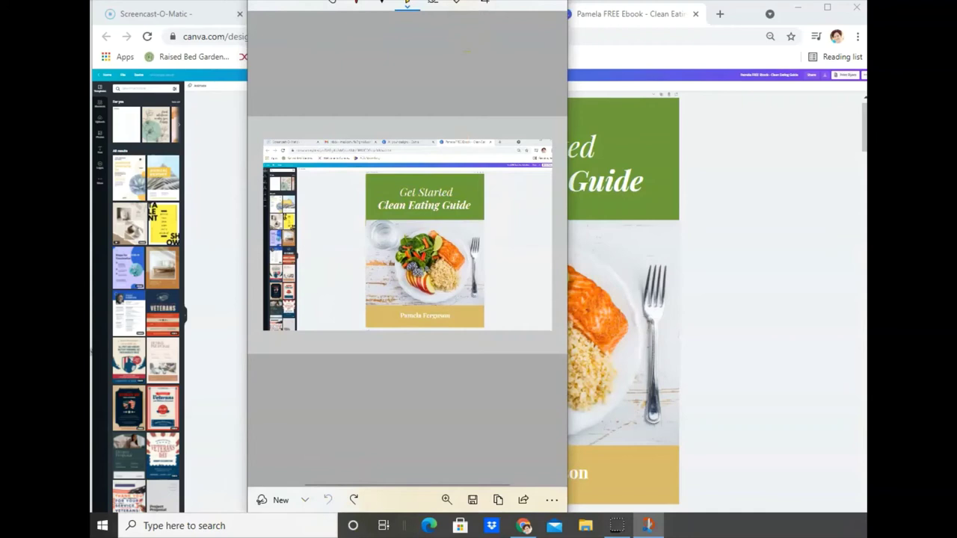
{"action": "left_click_drag", "start_coordinate": [448, 1], "coordinate": [448, 14]}
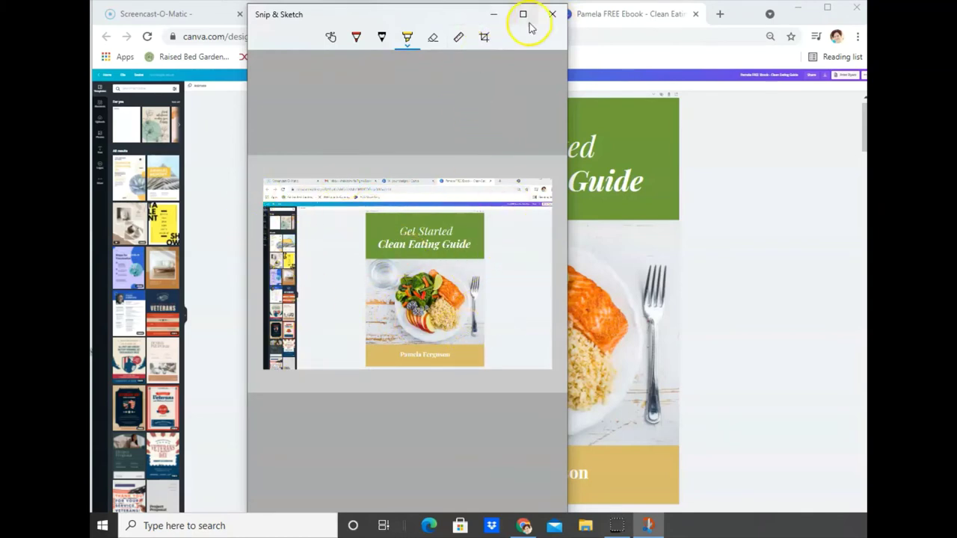
- Minimize Snip & Sketch and raise Chrome's zoom to 80%, briefly opening Canva's share panel
{"action": "left_click", "coordinate": [495, 15]}
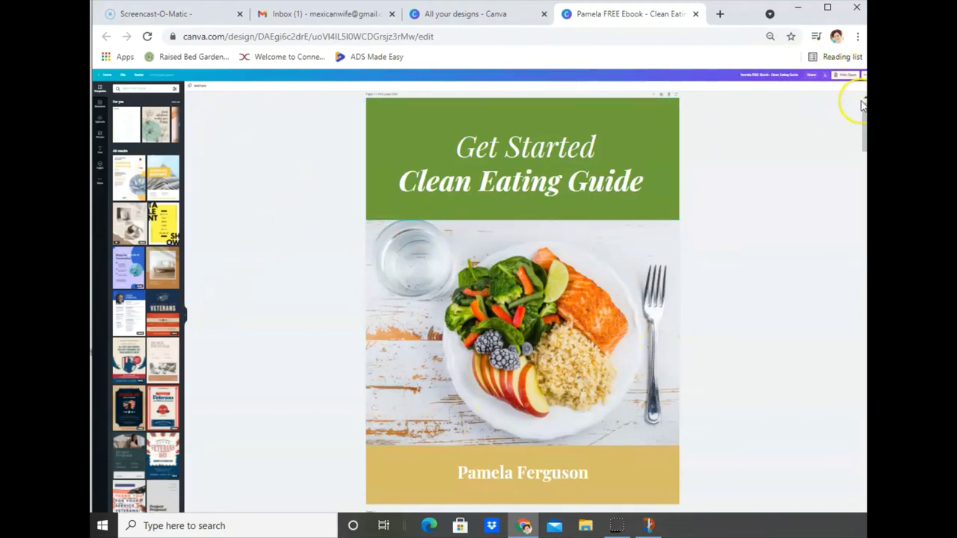
{"action": "left_click", "coordinate": [858, 36]}
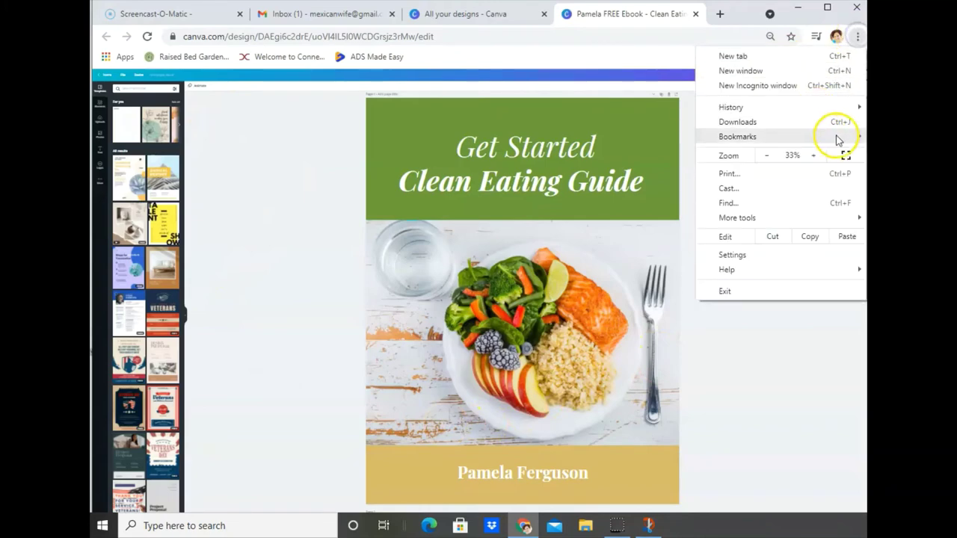
{"action": "left_click", "coordinate": [811, 155]}
{"action": "left_click", "coordinate": [811, 155]}
{"action": "left_click", "coordinate": [811, 155]}
{"action": "left_click", "coordinate": [811, 156]}
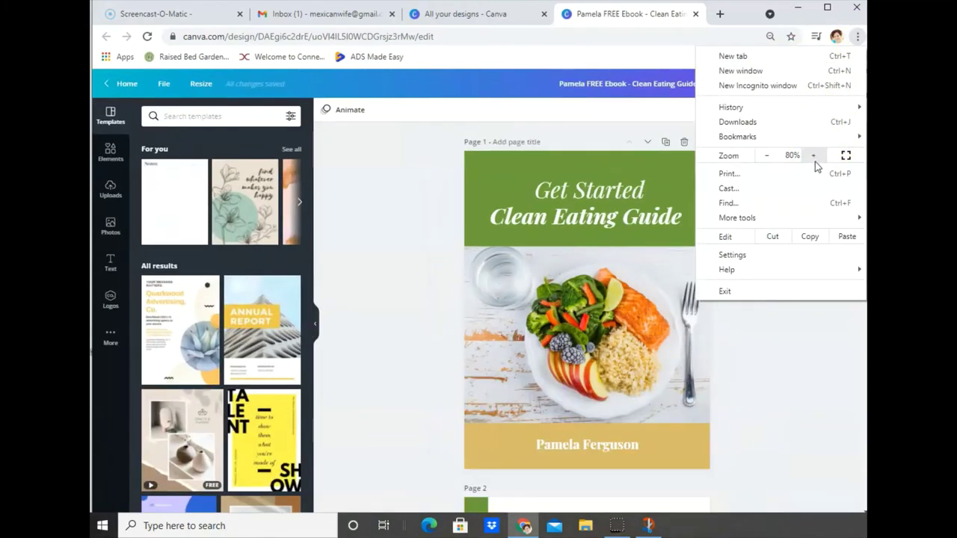
{"action": "left_click", "coordinate": [780, 349]}
{"action": "left_click", "coordinate": [857, 83]}
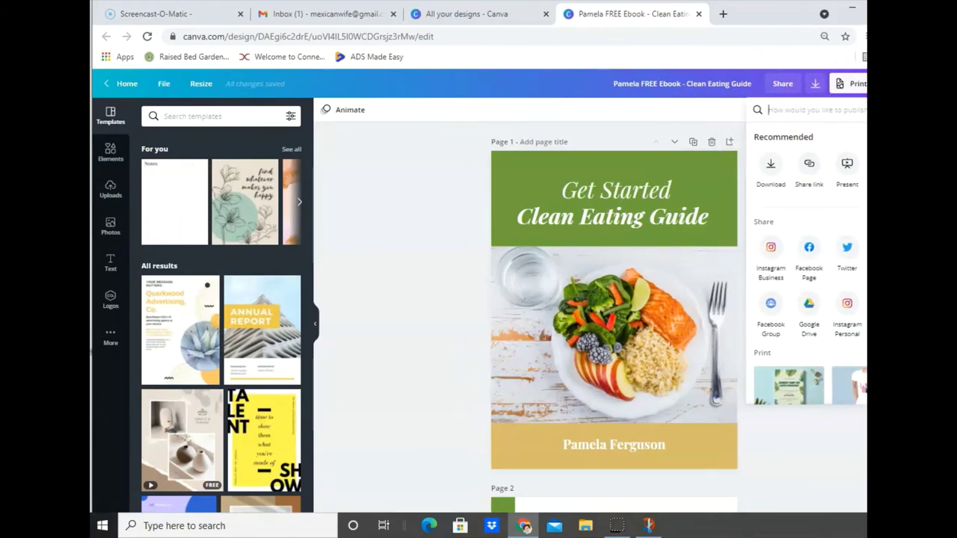
{"action": "left_click", "coordinate": [784, 443]}
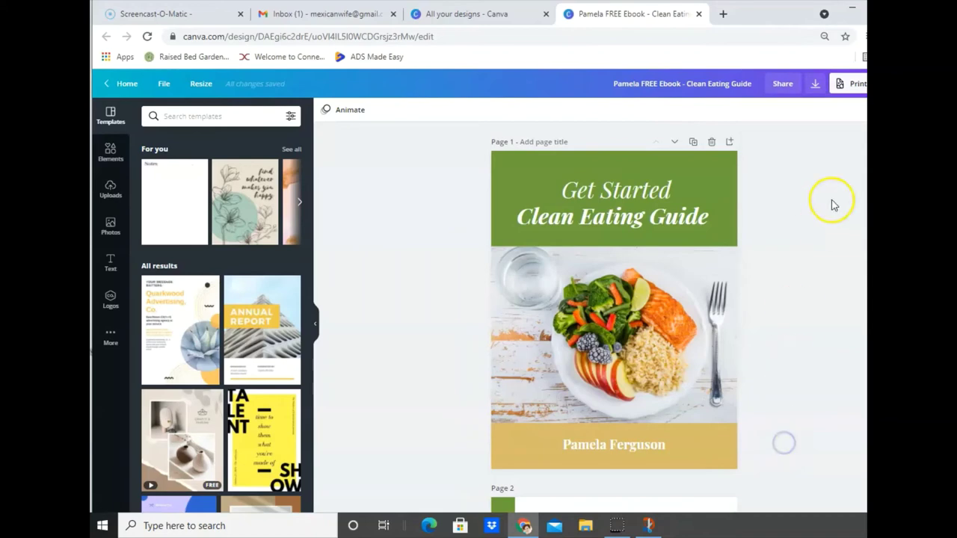
- Reposition Chrome and scroll the ebook to the Page 4 Clean Eating Foods list
{"action": "left_click_drag", "start_coordinate": [758, 8], "coordinate": [710, 0]}
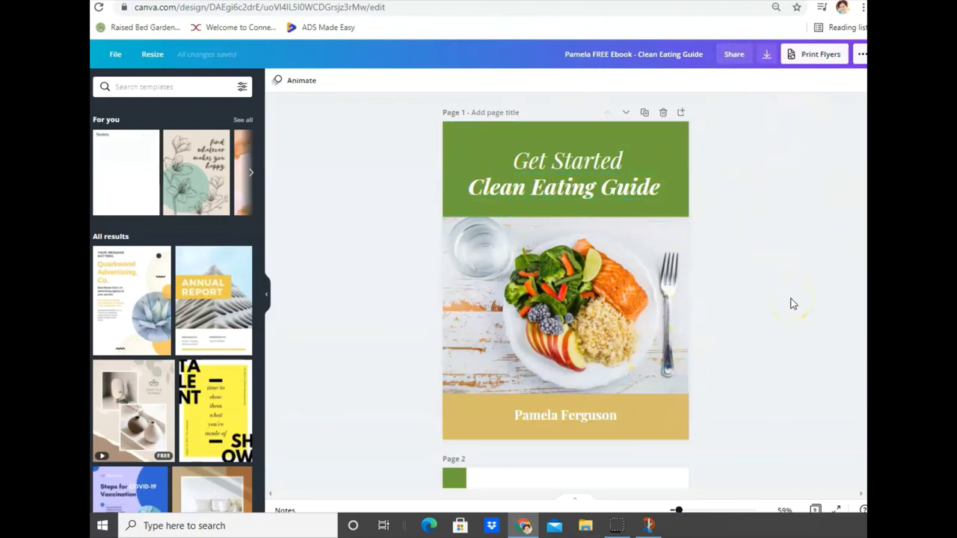
{"action": "scroll", "coordinate": [779, 342], "scroll_direction": "down", "scroll_amount": 15}
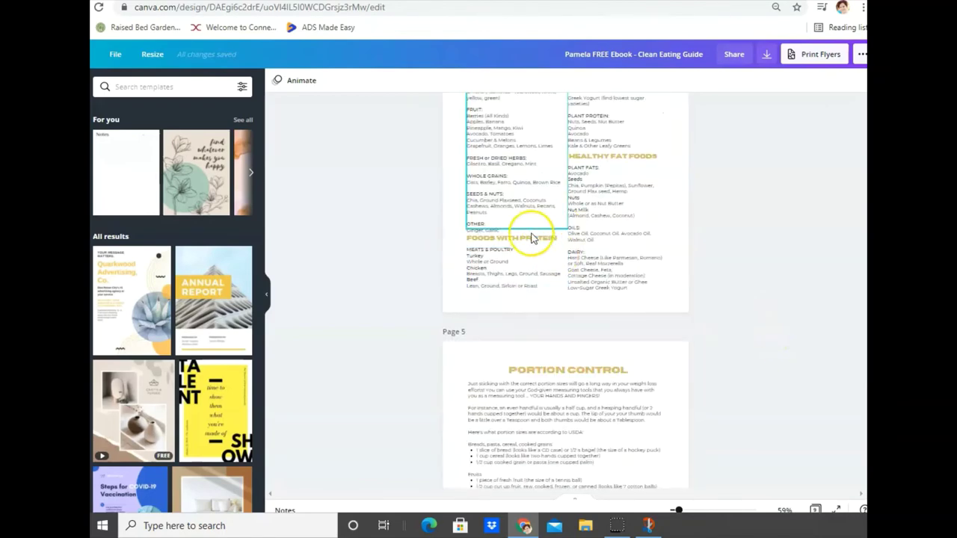
{"action": "scroll", "coordinate": [532, 237], "scroll_direction": "up", "scroll_amount": 2}
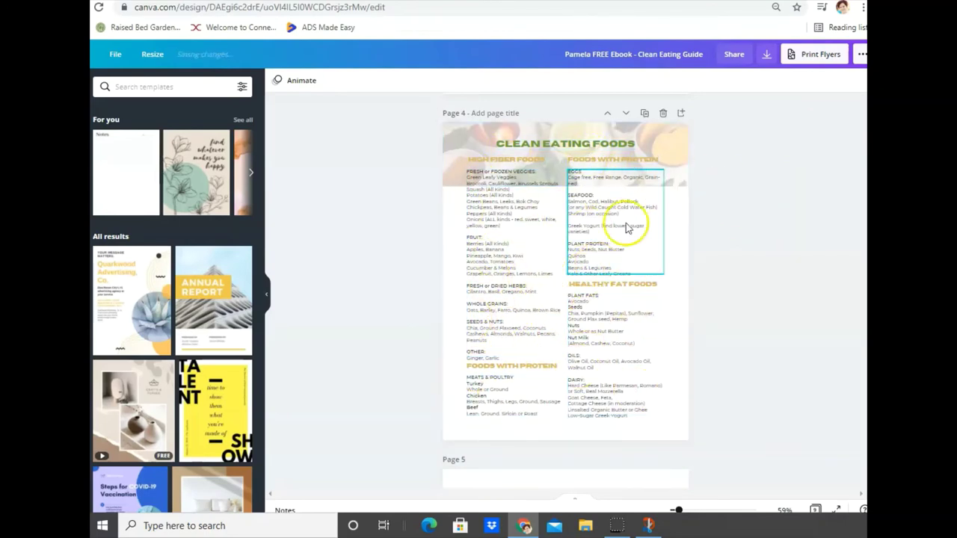
{"action": "left_click", "coordinate": [862, 54]}
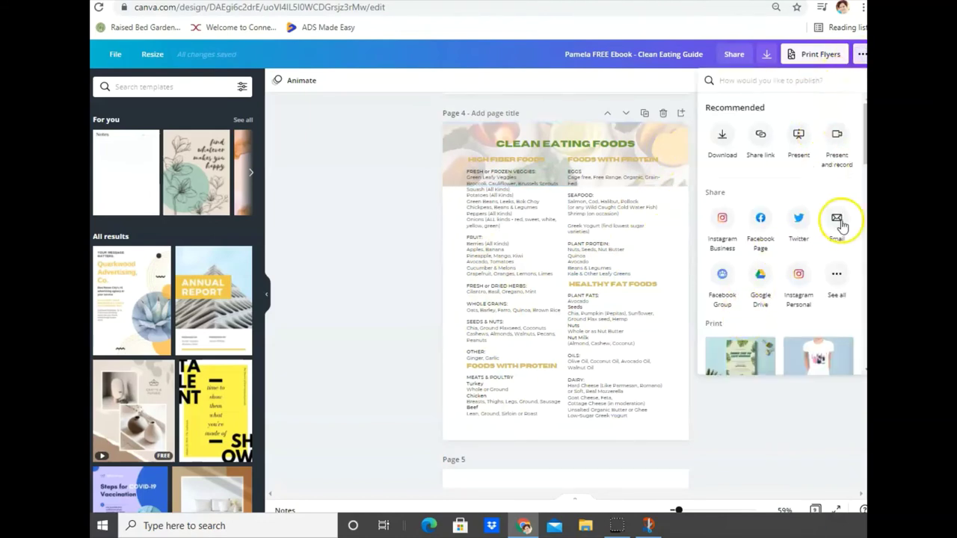
{"action": "left_click", "coordinate": [628, 82]}
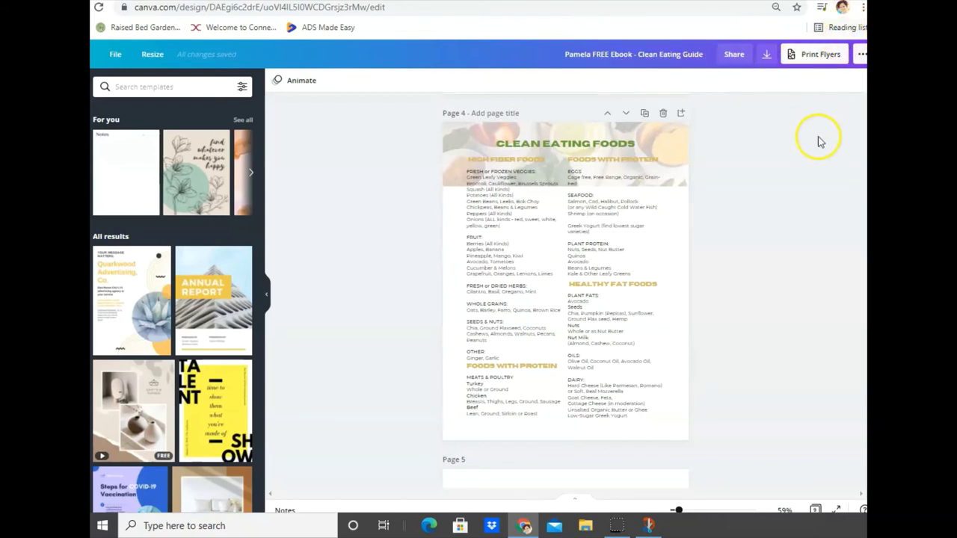
{"action": "mouse_move", "coordinate": [687, 460]}
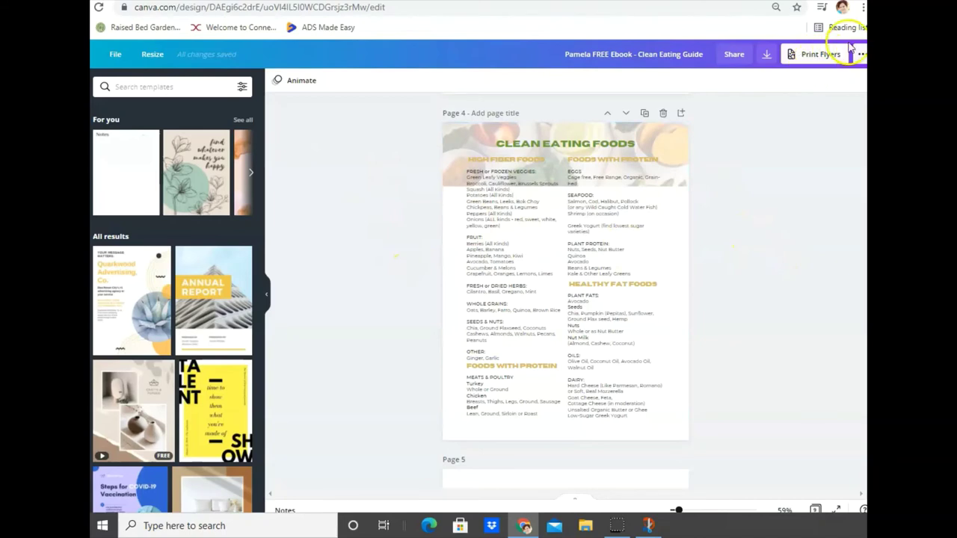
- Set Chrome's browser zoom to 125% from its menu, stepping down then back up
{"action": "left_click", "coordinate": [863, 7]}
{"action": "left_click", "coordinate": [772, 126]}
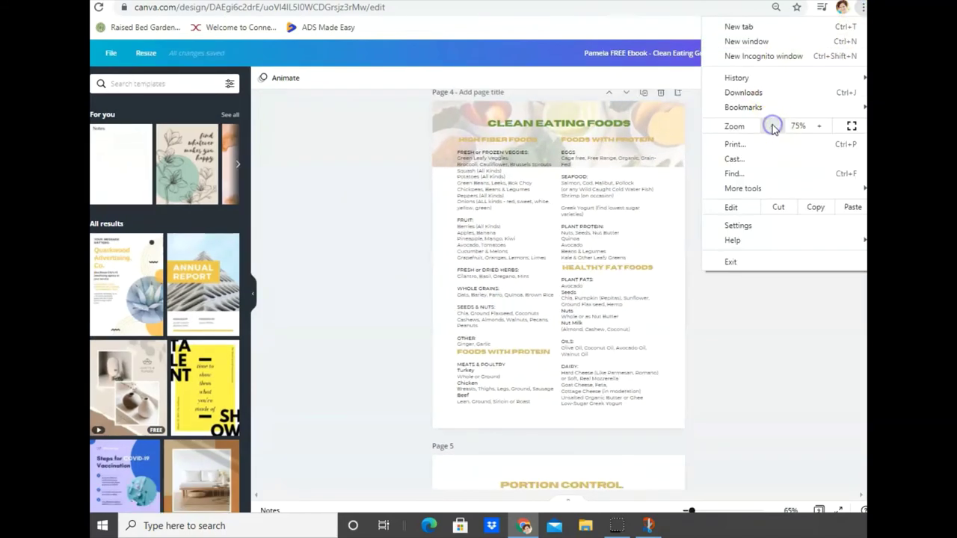
{"action": "left_click", "coordinate": [772, 125]}
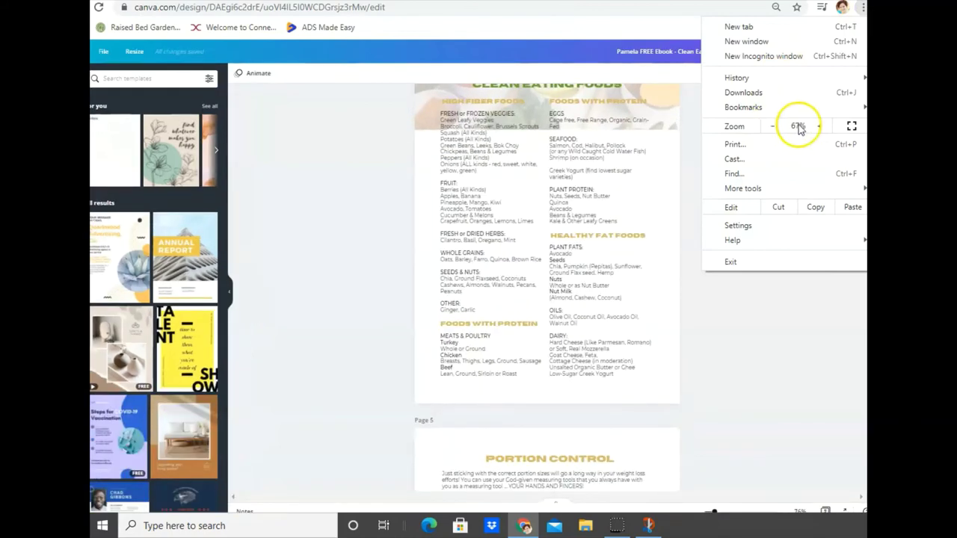
{"action": "left_click", "coordinate": [821, 125]}
{"action": "left_click", "coordinate": [821, 126]}
{"action": "left_click", "coordinate": [821, 126]}
{"action": "left_click", "coordinate": [820, 125]}
{"action": "left_click", "coordinate": [821, 126]}
{"action": "left_click", "coordinate": [821, 125]}
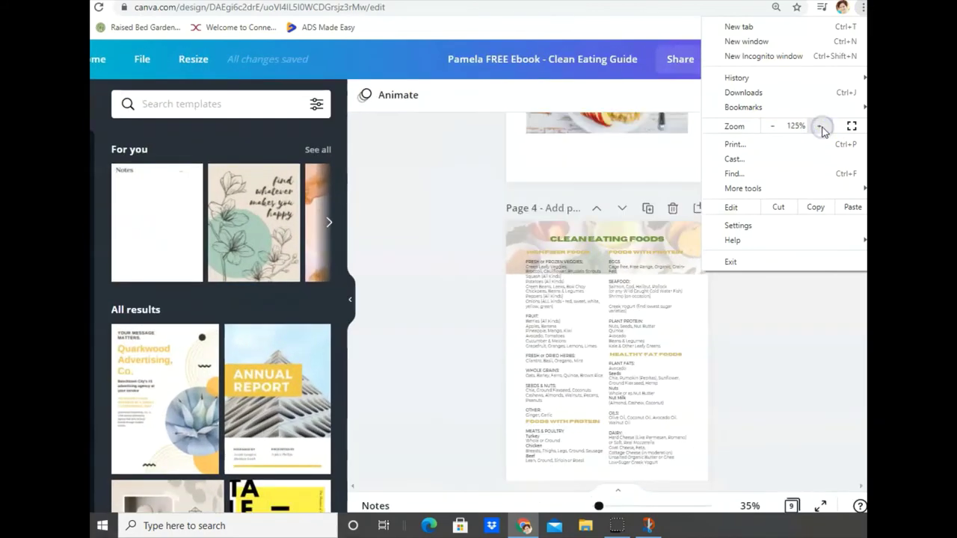
{"action": "left_click", "coordinate": [448, 303]}
- Scroll the Canva editor back up to the Clean Eating Guide cover on Page 1
{"action": "scroll", "coordinate": [755, 277], "scroll_direction": "down", "scroll_amount": 3}
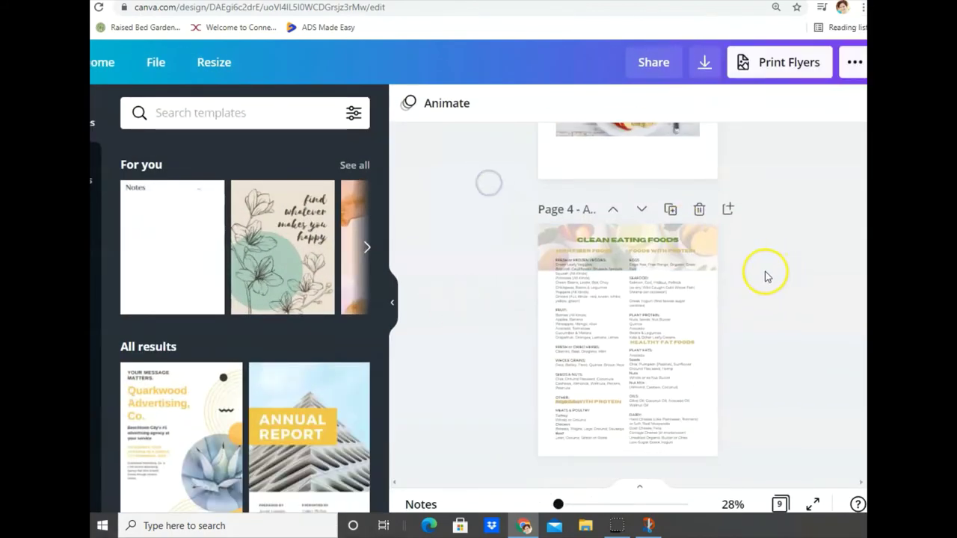
{"action": "scroll", "coordinate": [746, 280], "scroll_direction": "down", "scroll_amount": 4}
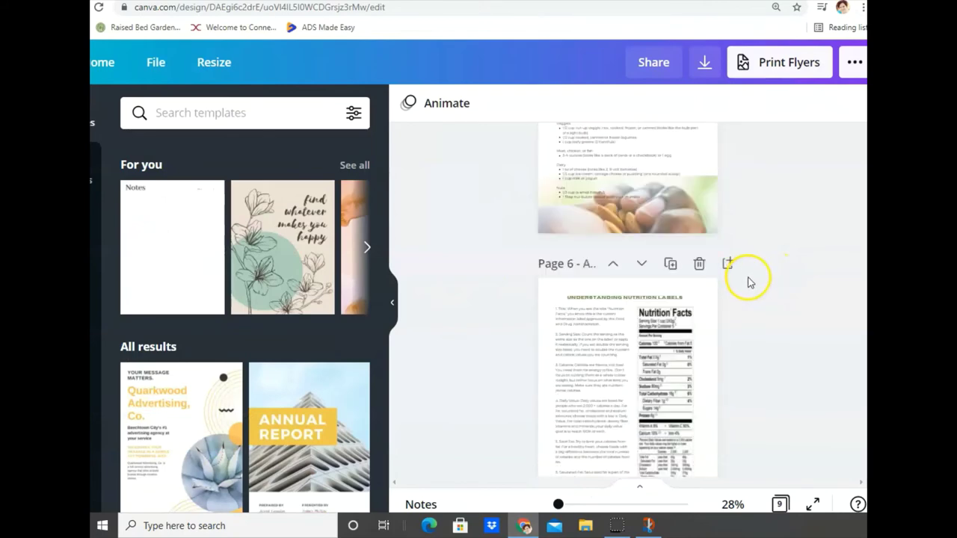
{"action": "scroll", "coordinate": [749, 276], "scroll_direction": "up", "scroll_amount": 4}
{"action": "scroll", "coordinate": [748, 299], "scroll_direction": "down", "scroll_amount": 1}
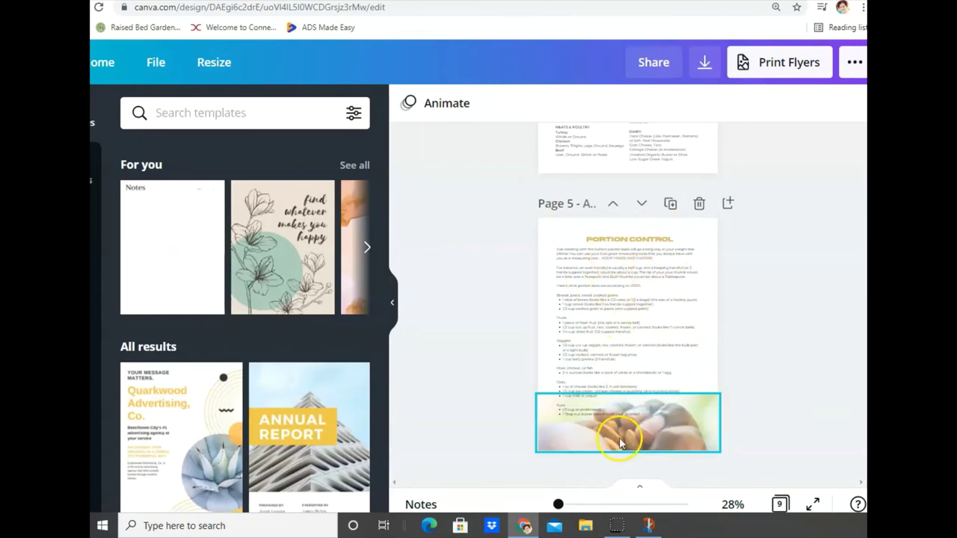
{"action": "scroll", "coordinate": [795, 241], "scroll_direction": "up", "scroll_amount": 1}
{"action": "scroll", "coordinate": [794, 242], "scroll_direction": "up", "scroll_amount": 10}
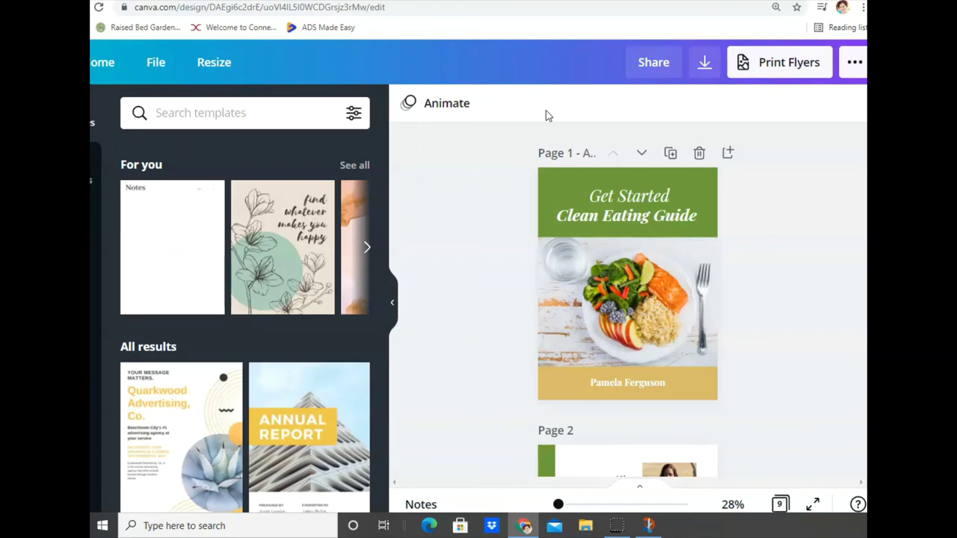
{"action": "left_click", "coordinate": [419, 37]}
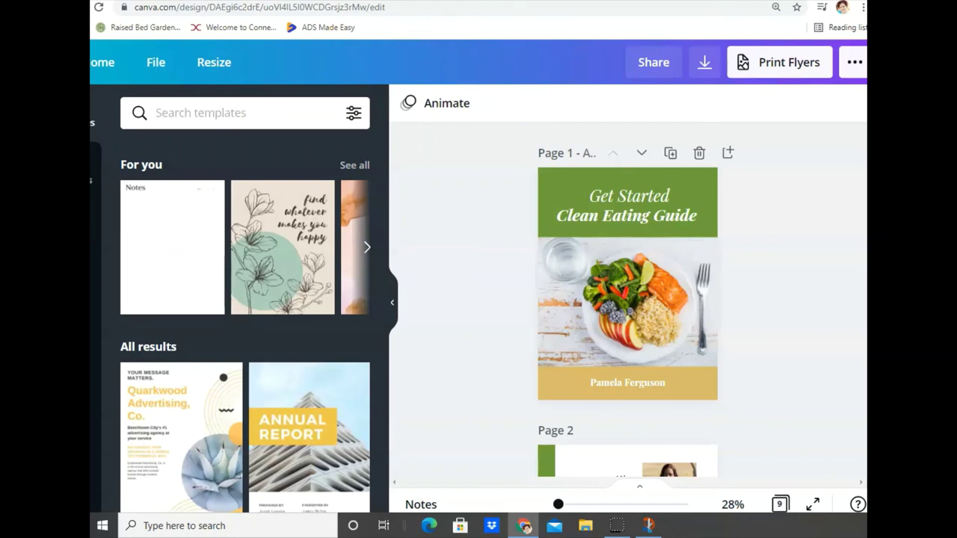